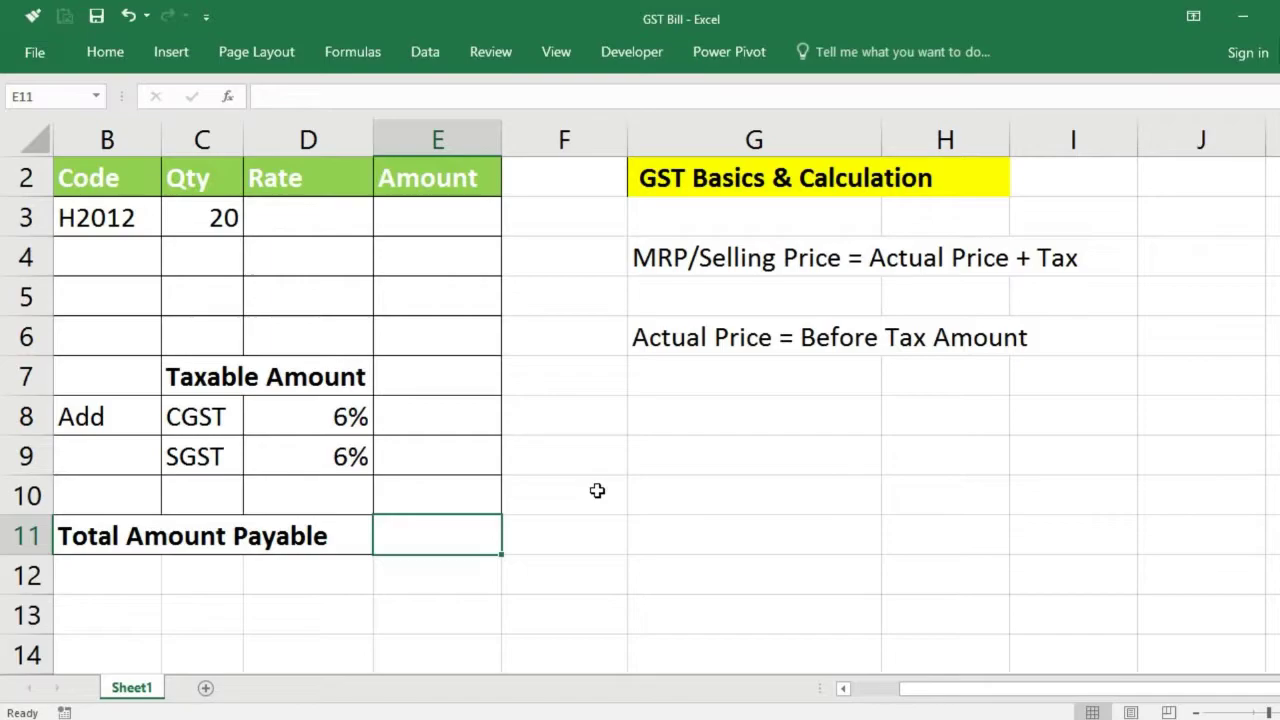
Enter the label MRP in G8 with the value 100 beside it in H8.
{"action": "left_click", "coordinate": [729, 426]}
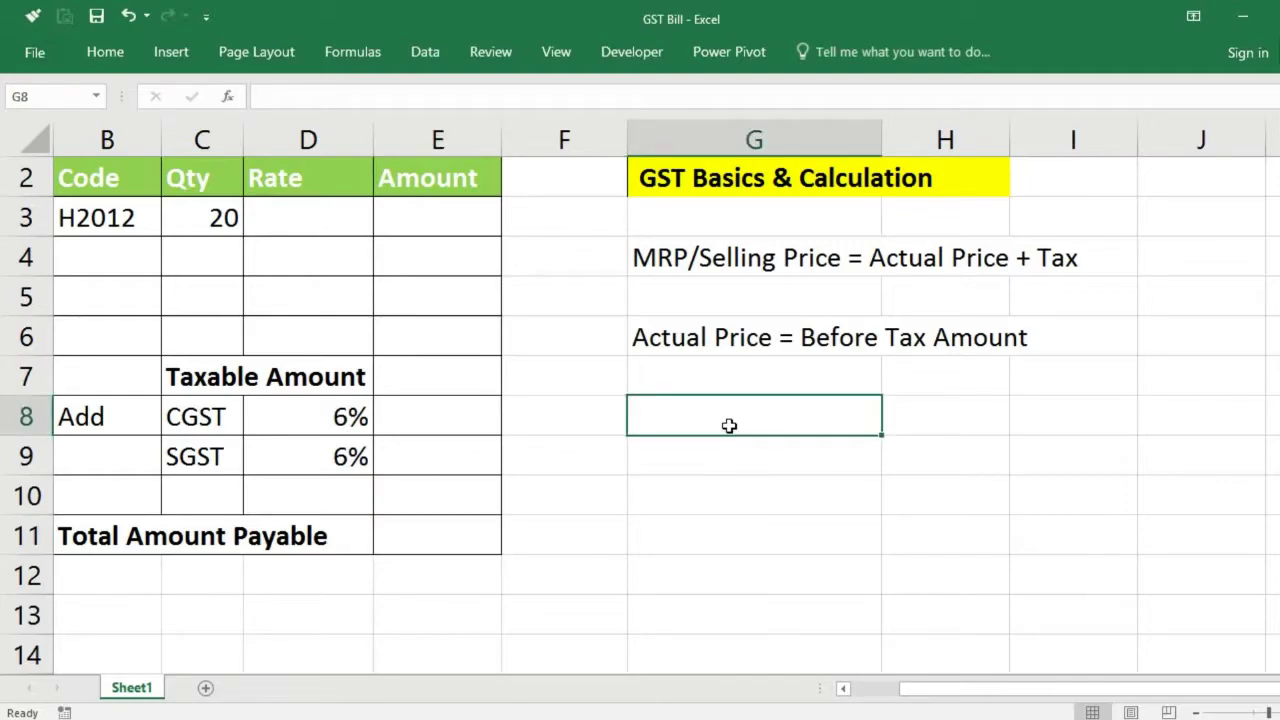
{"action": "type", "text": "MRP"}
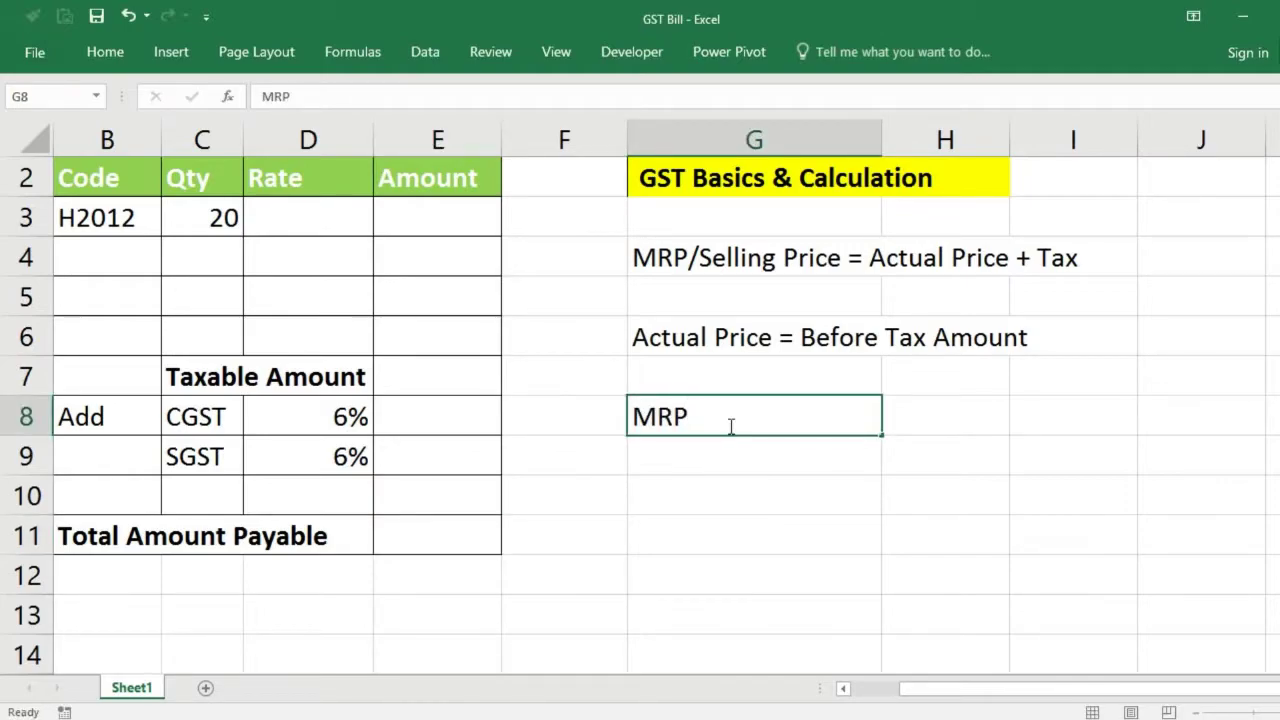
{"action": "key", "text": "Return"}
{"action": "key", "text": "Up"}
{"action": "key", "text": "Right"}
{"action": "type", "text": "1"}
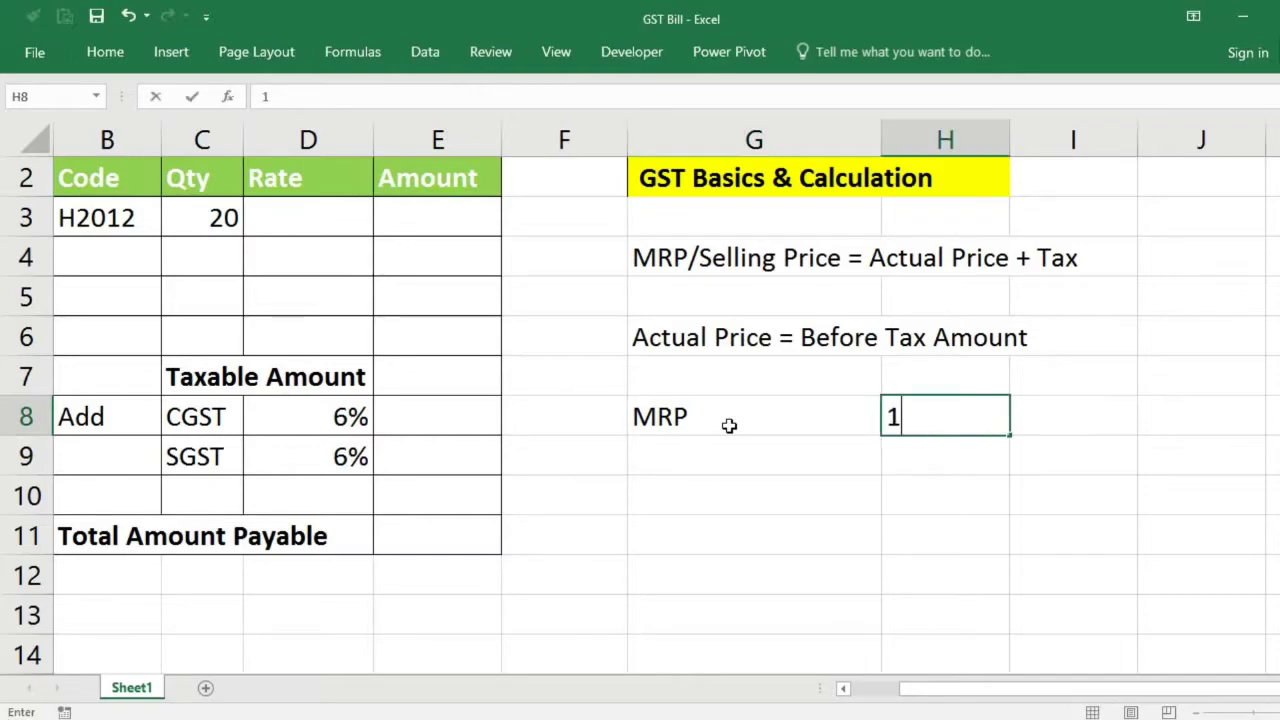
{"action": "type", "text": "00"}
{"action": "key", "text": "Return"}
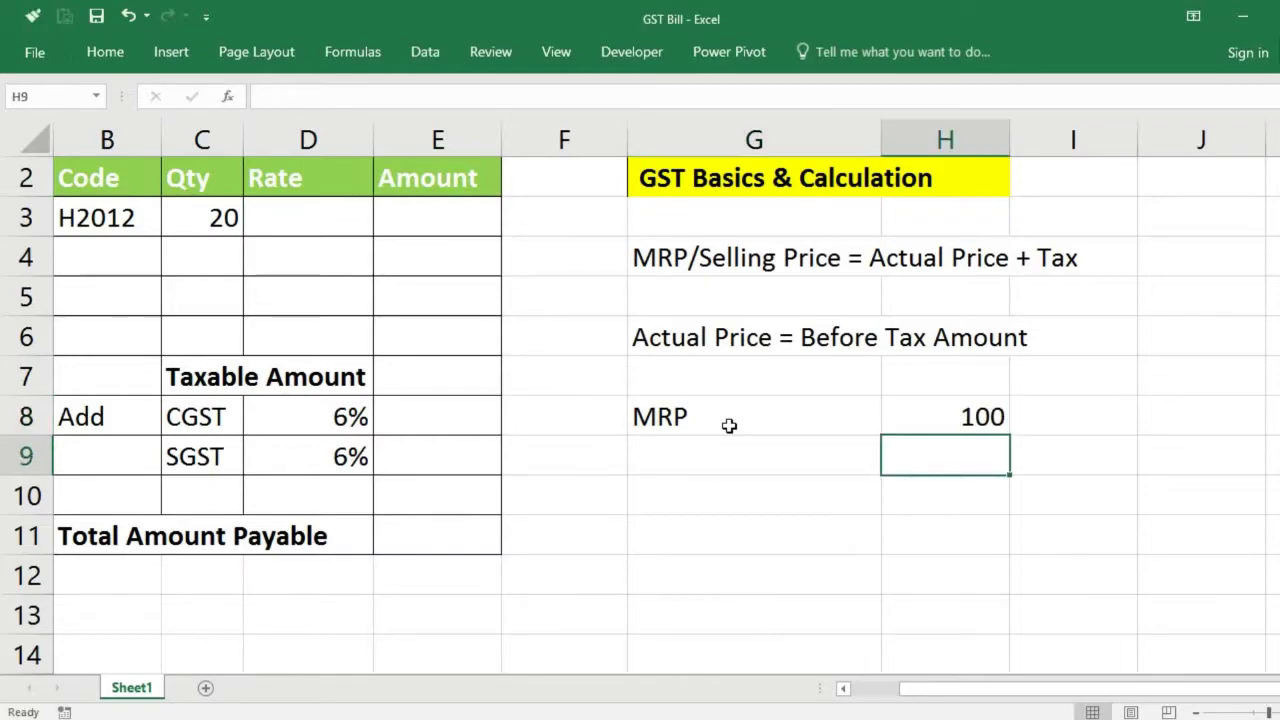
Add the TAX 5% row and an Actual Price formula subtracting tax from MRP, giving 95.
{"action": "key", "text": "Left"}
{"action": "type", "text": "TA"}
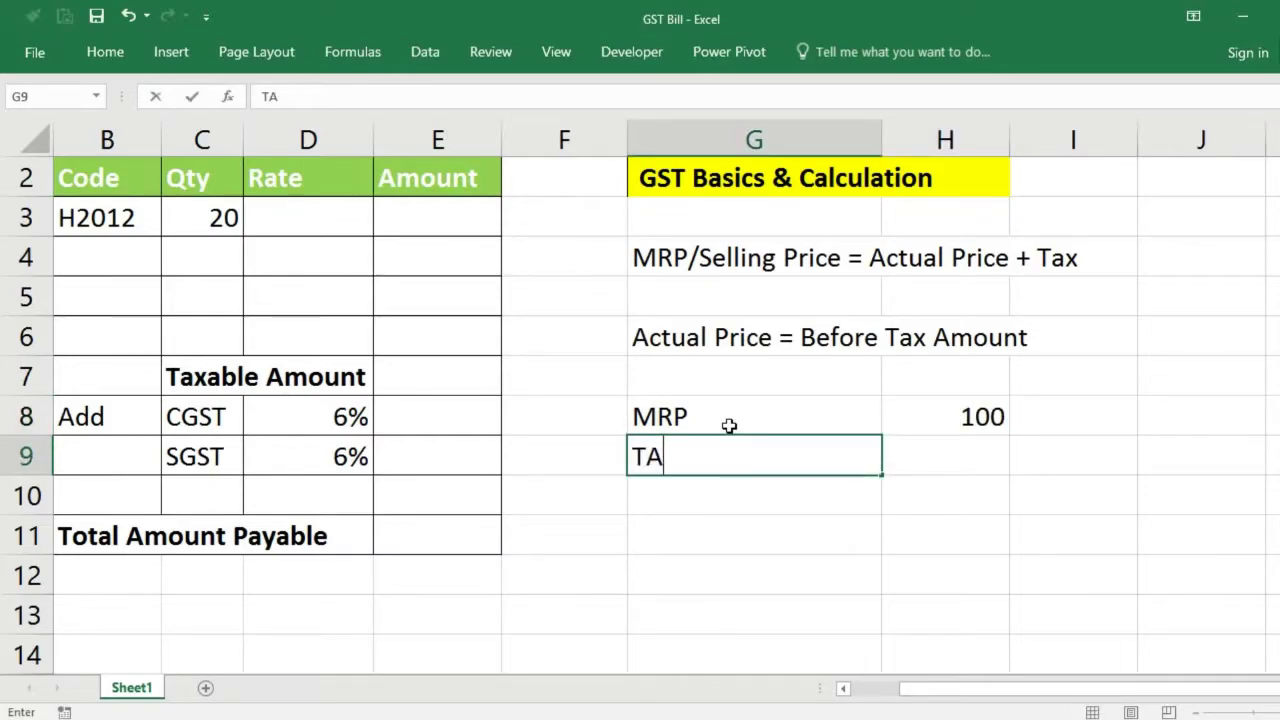
{"action": "type", "text": "X 5%"}
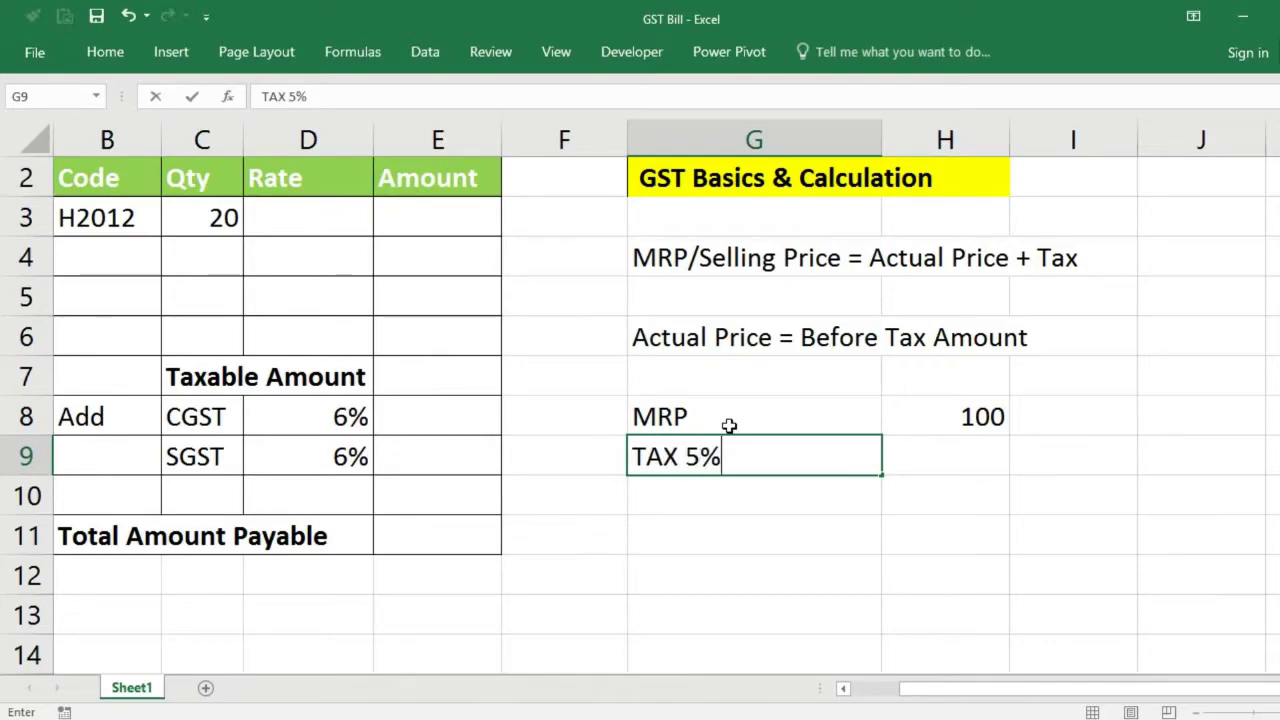
{"action": "key", "text": "Return"}
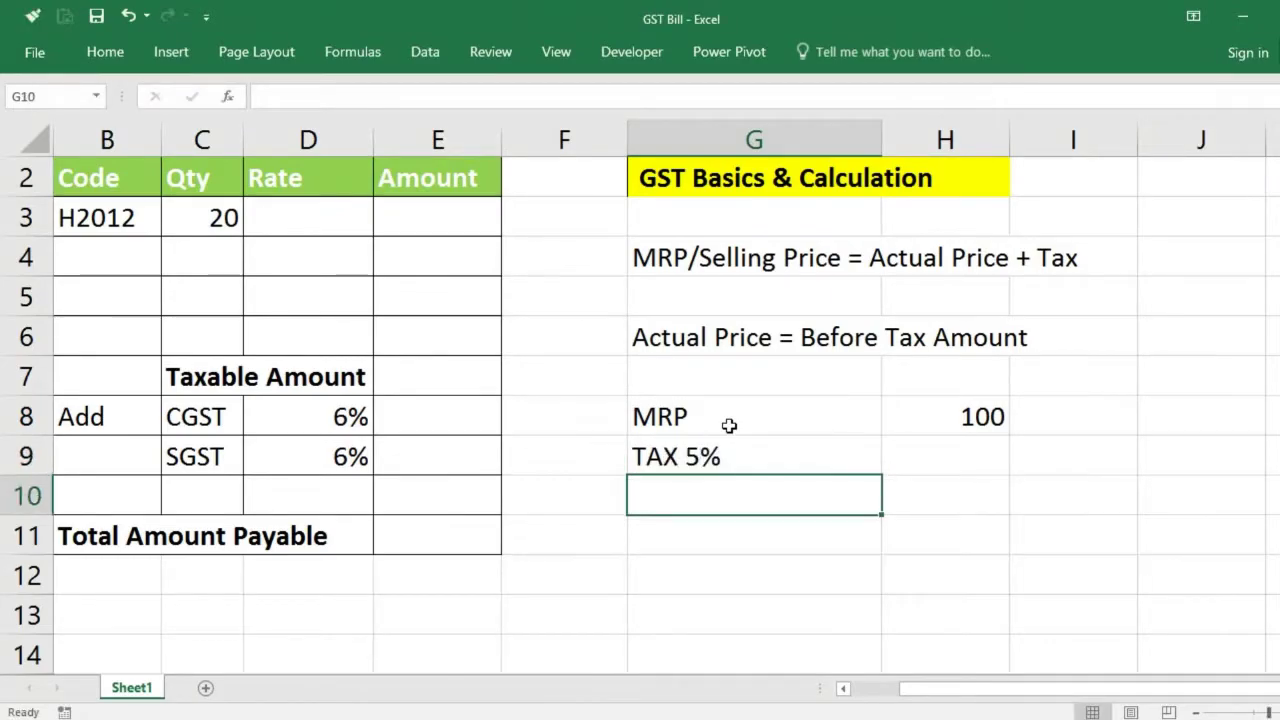
{"action": "key", "text": "Up"}
{"action": "key", "text": "Right"}
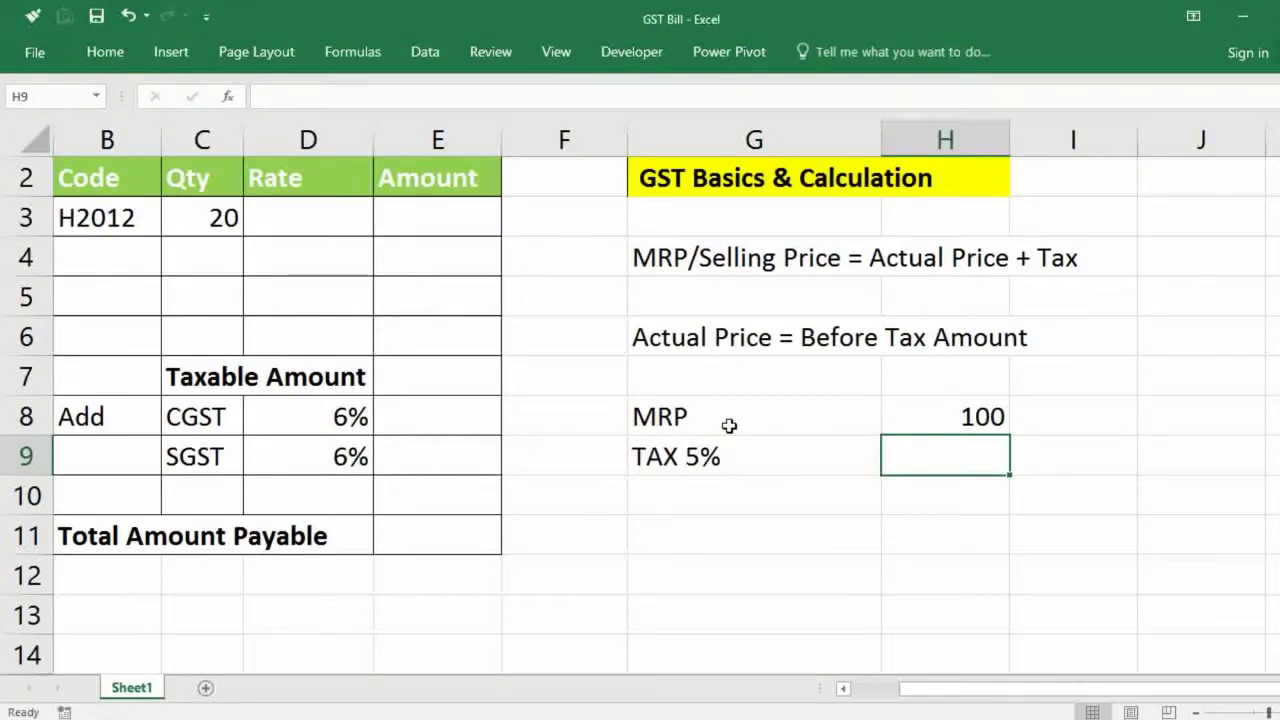
{"action": "type", "text": "="}
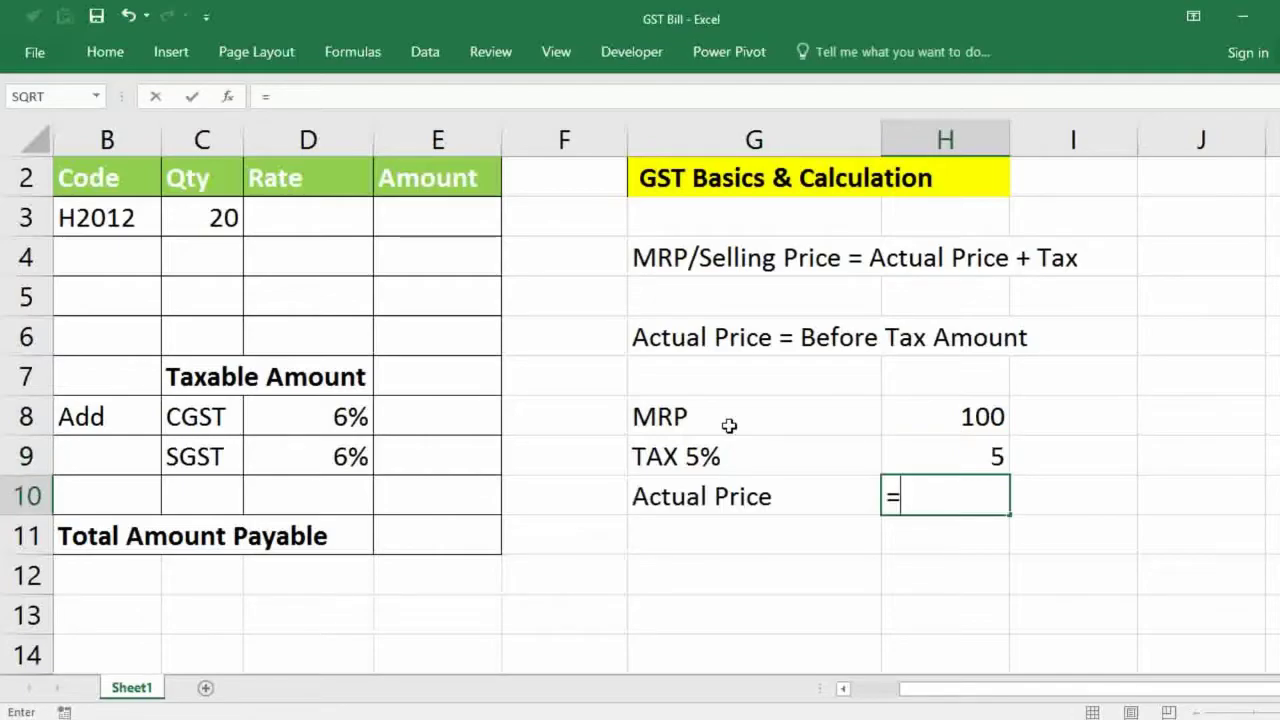
{"action": "key", "text": "Up"}
{"action": "key", "text": "Up"}
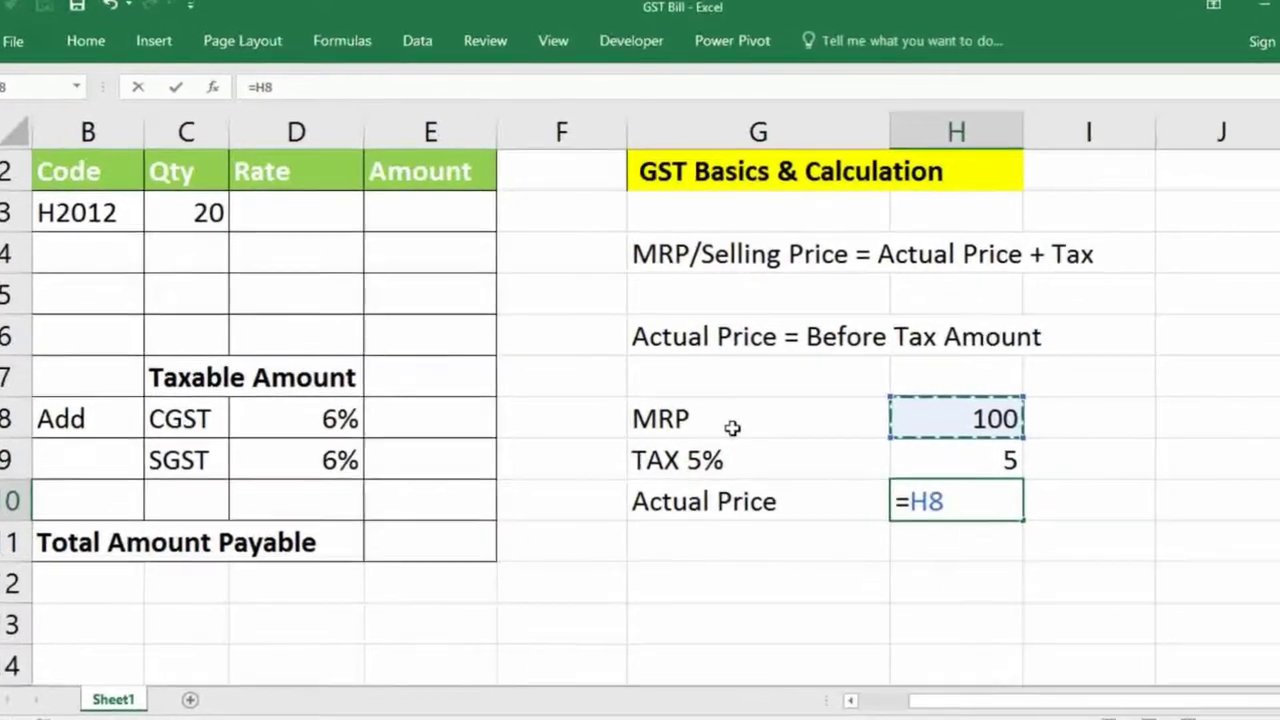
{"action": "type", "text": "-"}
{"action": "key", "text": "Up"}
{"action": "key", "text": "Return"}
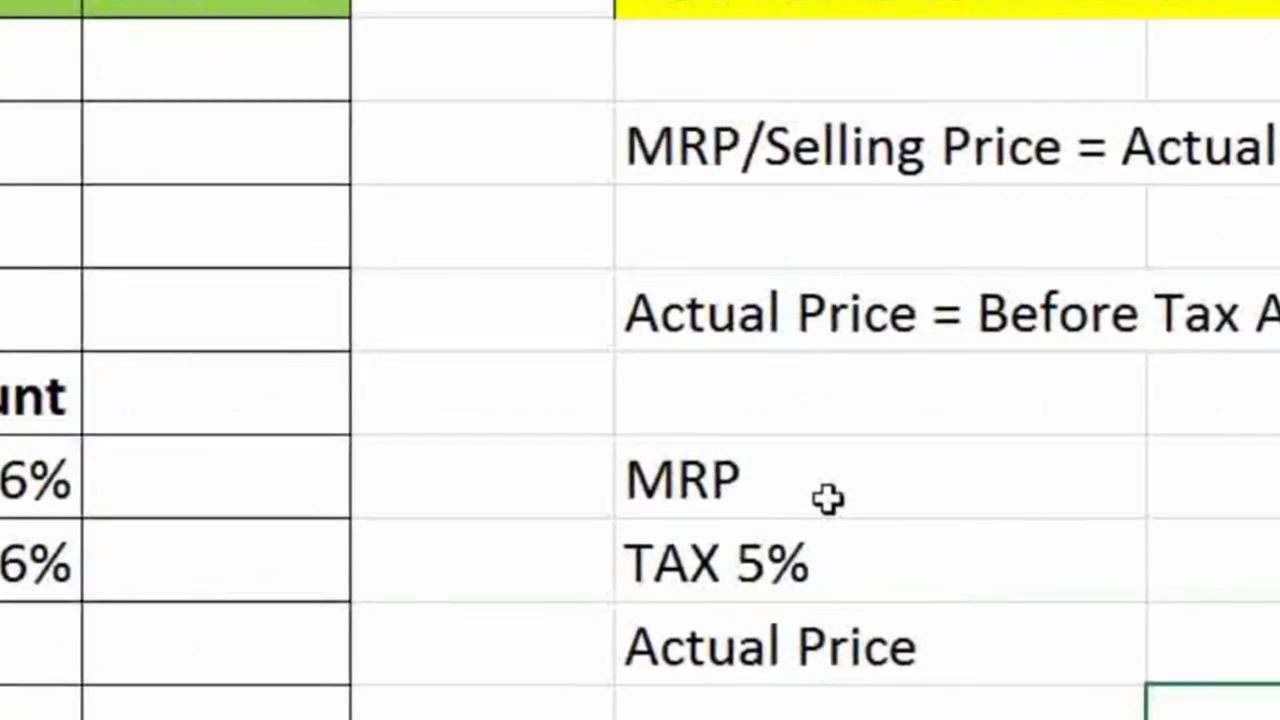
{"action": "key", "text": "Left"}
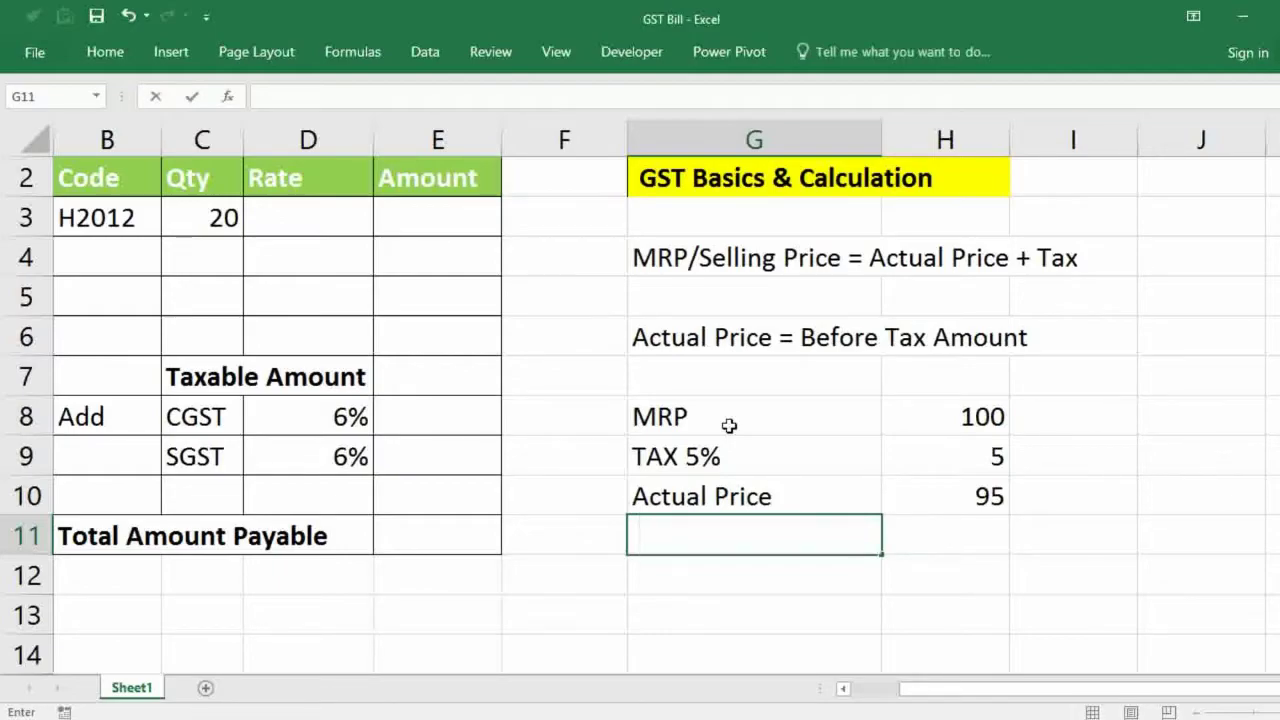
Type the text label =MRP/(100+5)*100 in G11.
{"action": "type", "text": "=mr"}
{"action": "key", "text": "BackSpace"}
{"action": "key", "text": "BackSpace"}
{"action": "type", "text": "MRP"}
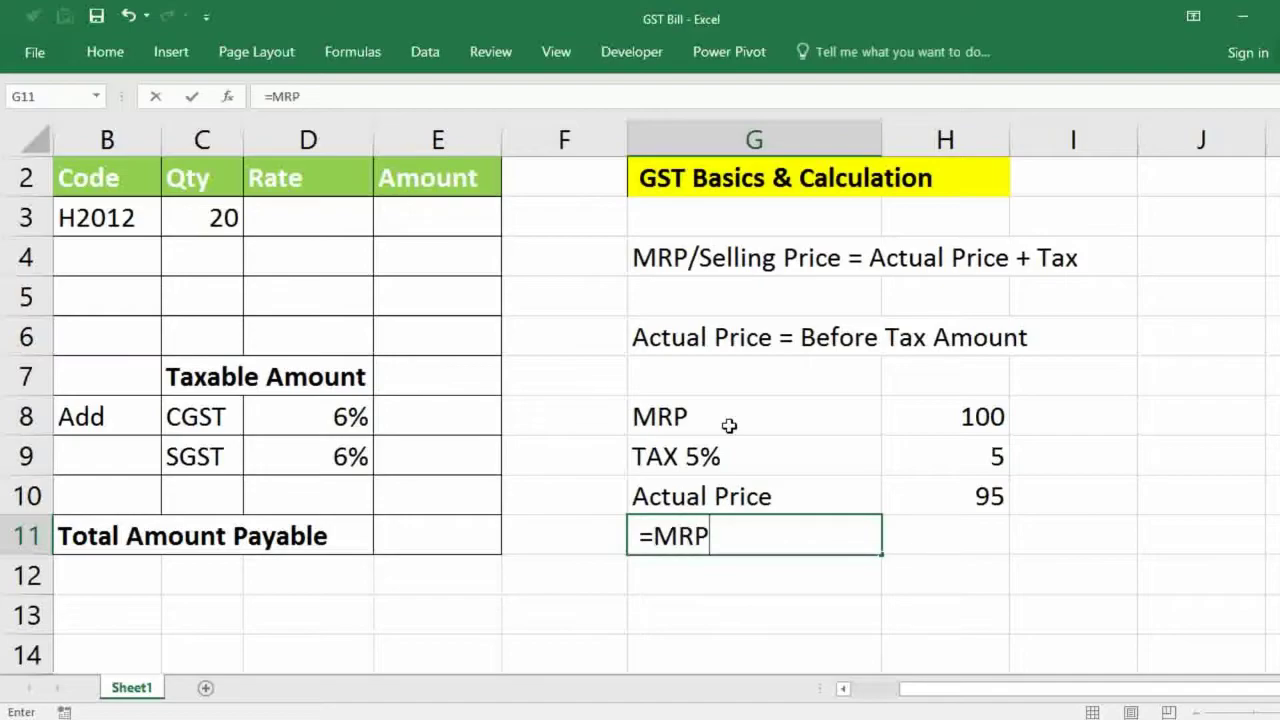
{"action": "type", "text": "/(100"}
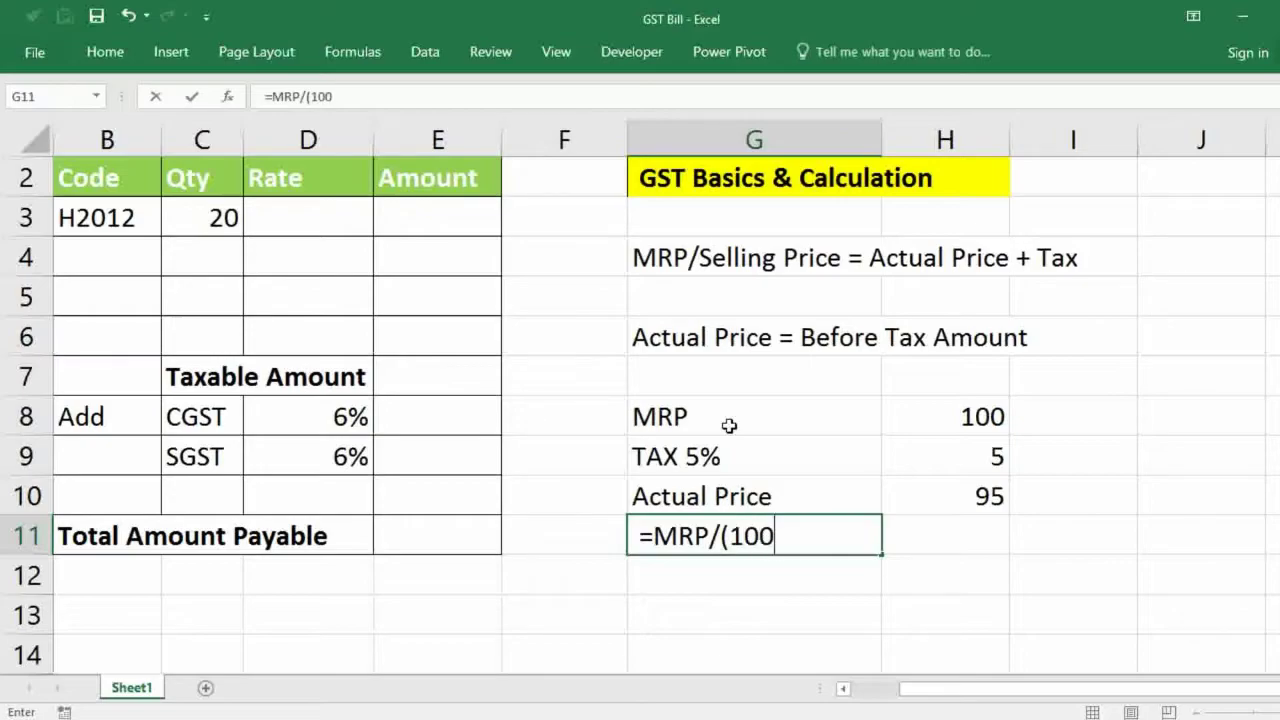
{"action": "type", "text": "+"}
{"action": "type", "text": "5)*.1"}
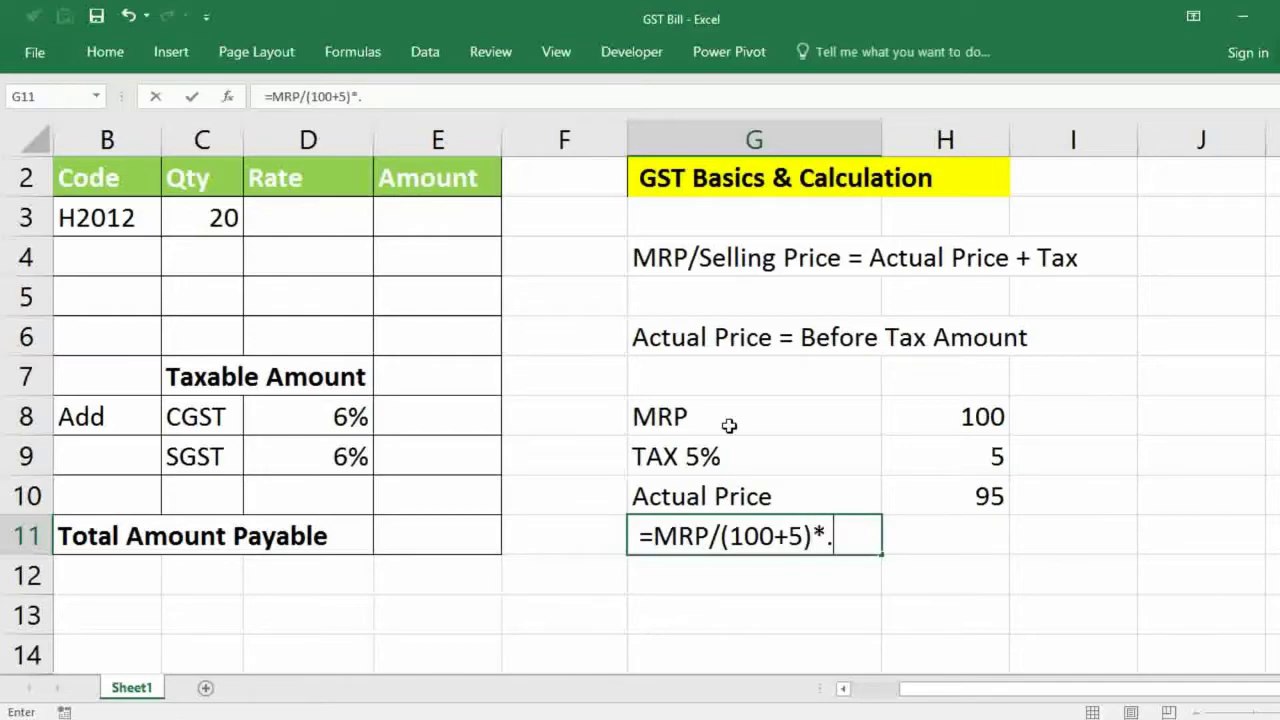
{"action": "key", "text": "BackSpace"}
{"action": "key", "text": "BackSpace"}
{"action": "type", "text": "100"}
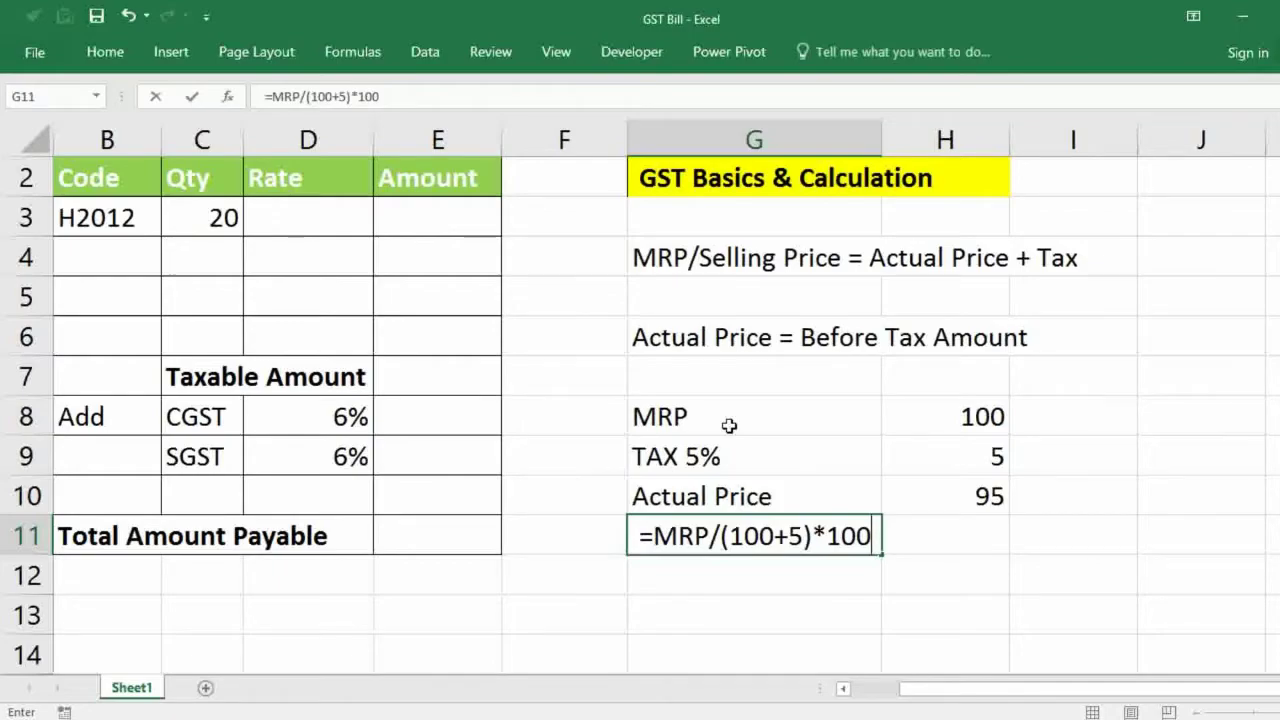
{"action": "key", "text": "Tab"}
Enter =H8/(100+5)*100 in H11 to calculate the actual price as 95.2381.
{"action": "type", "text": "="}
{"action": "key", "text": "Up"}
{"action": "key", "text": "Up"}
{"action": "key", "text": "Up"}
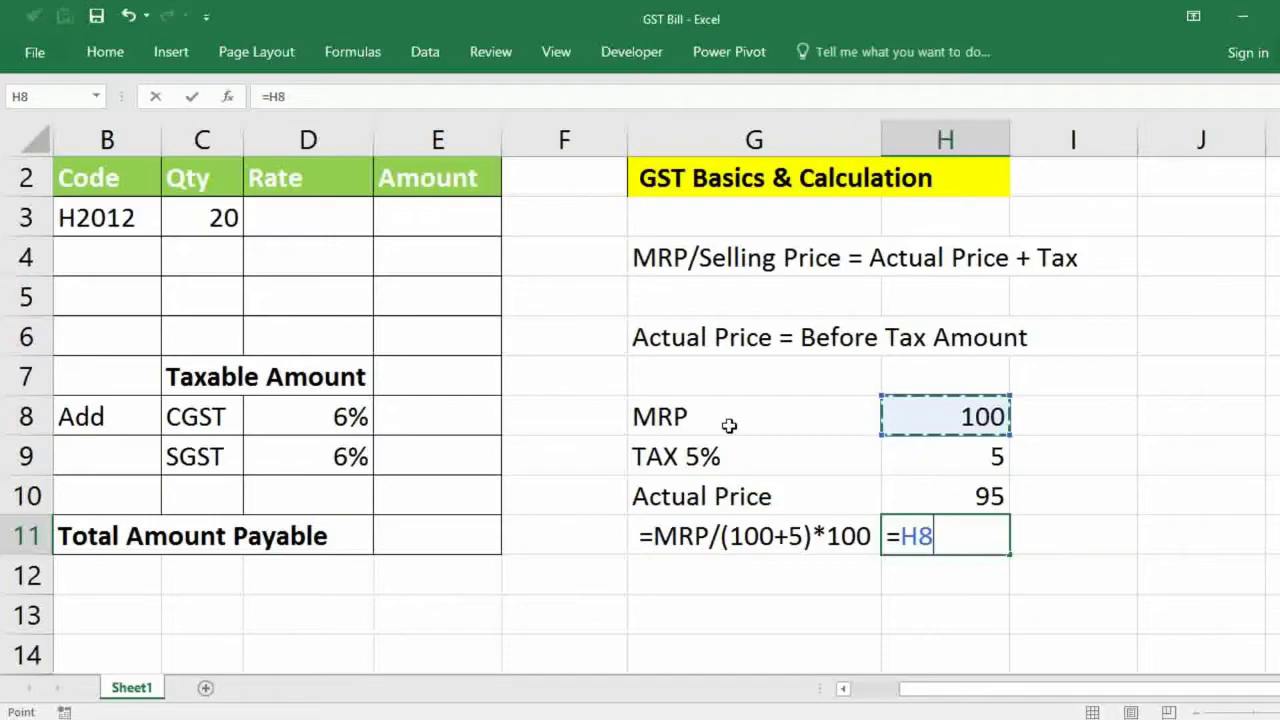
{"action": "type", "text": "/("}
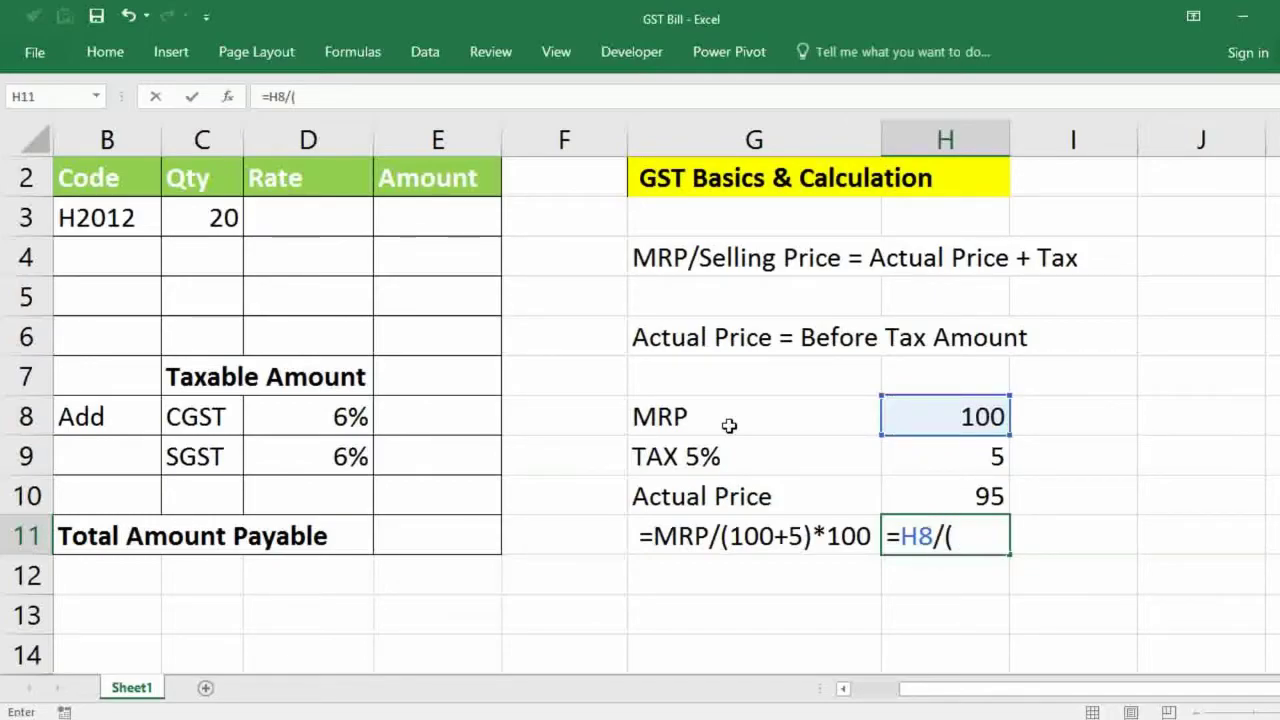
{"action": "type", "text": "100+"}
{"action": "type", "text": "5)"}
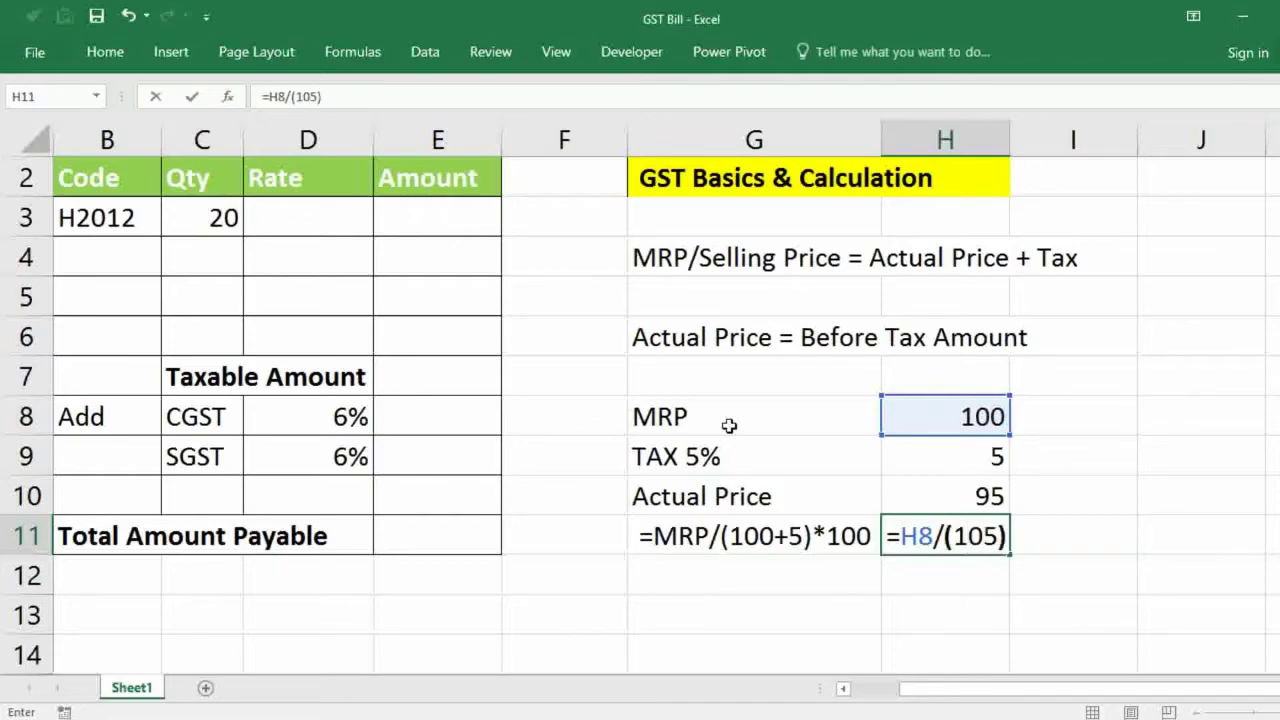
{"action": "type", "text": "*100"}
{"action": "key", "text": "Return"}
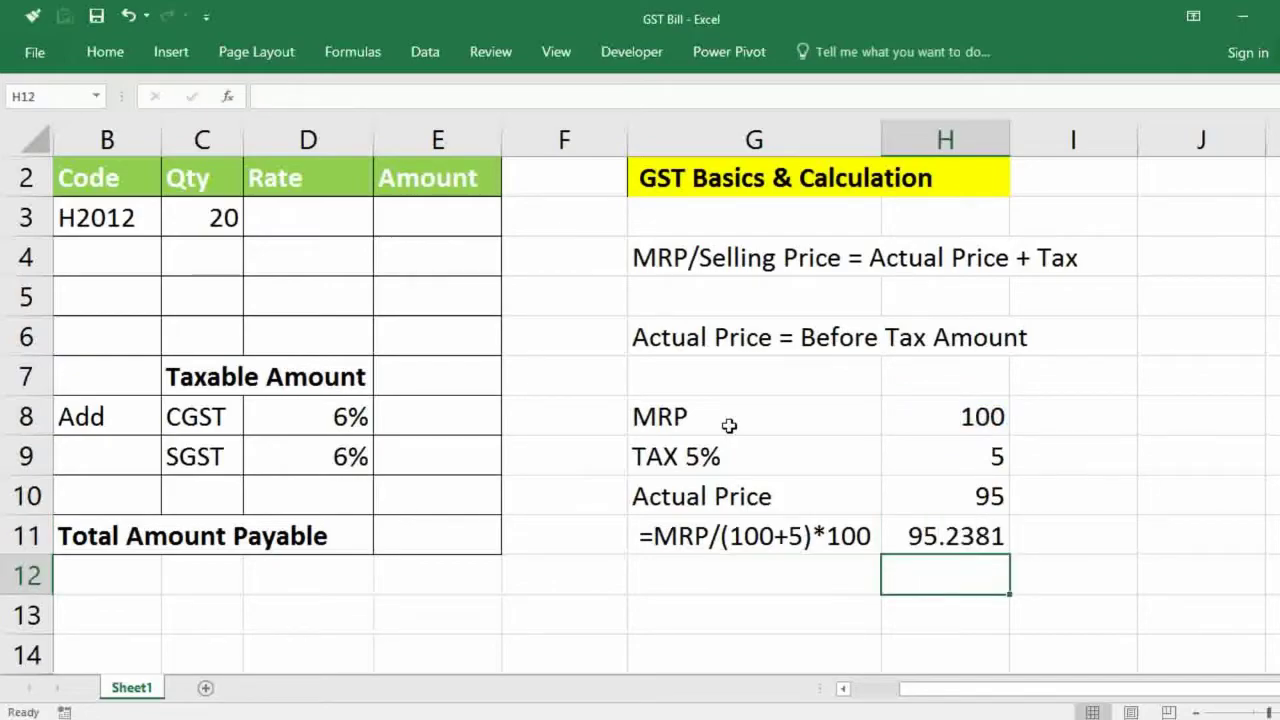
{"action": "key", "text": "Left"}
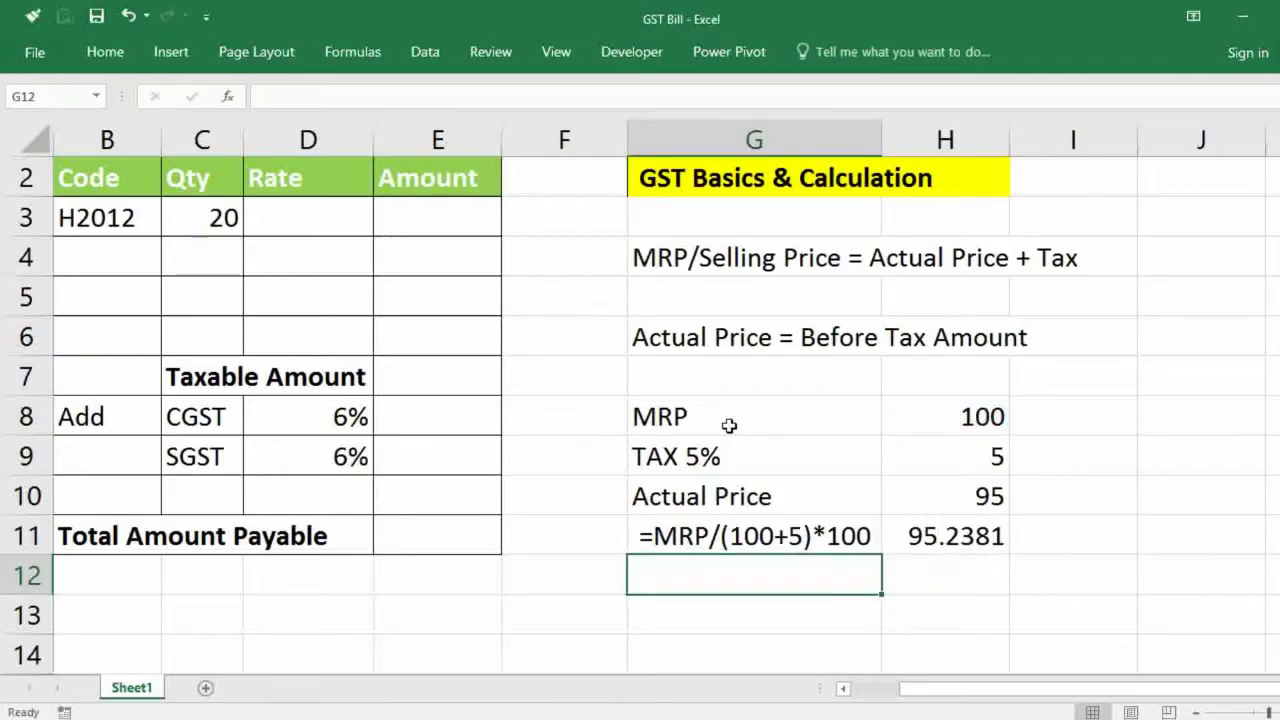
Edit the G12 label so it reads =MRP/(100+5)*5.
{"action": "type", "text": "=M"}
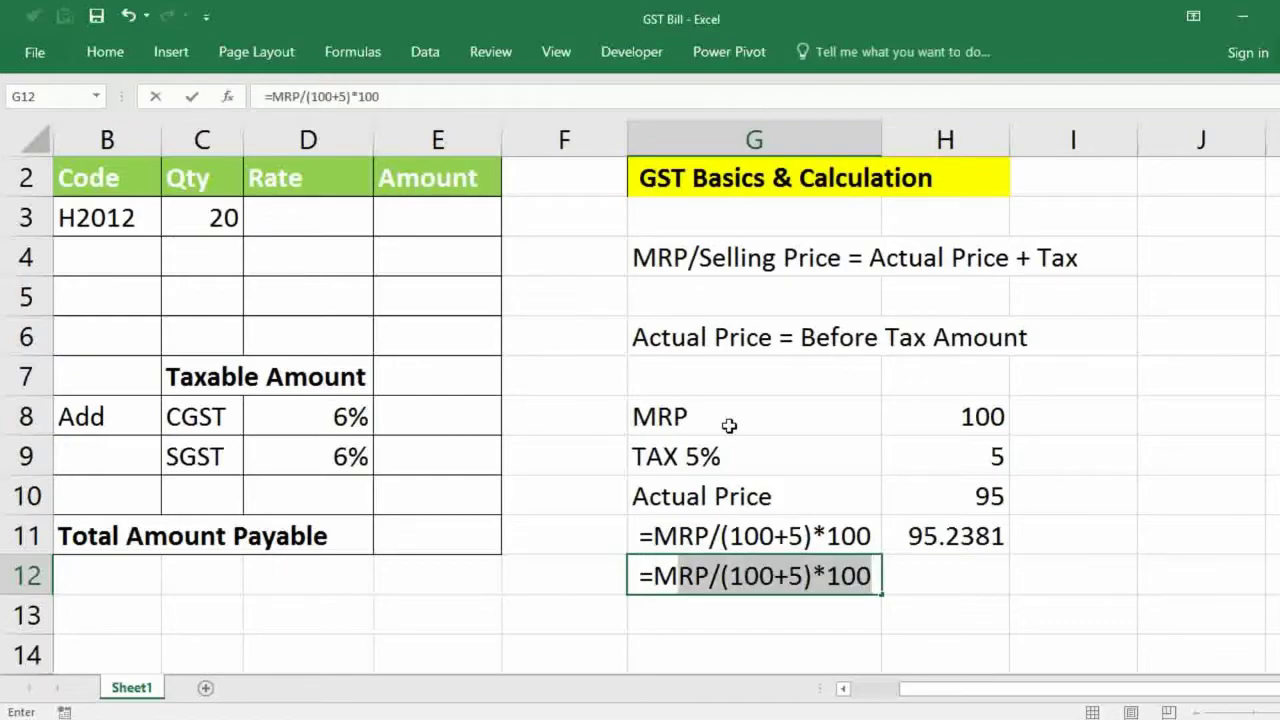
{"action": "left_click", "coordinate": [827, 574]}
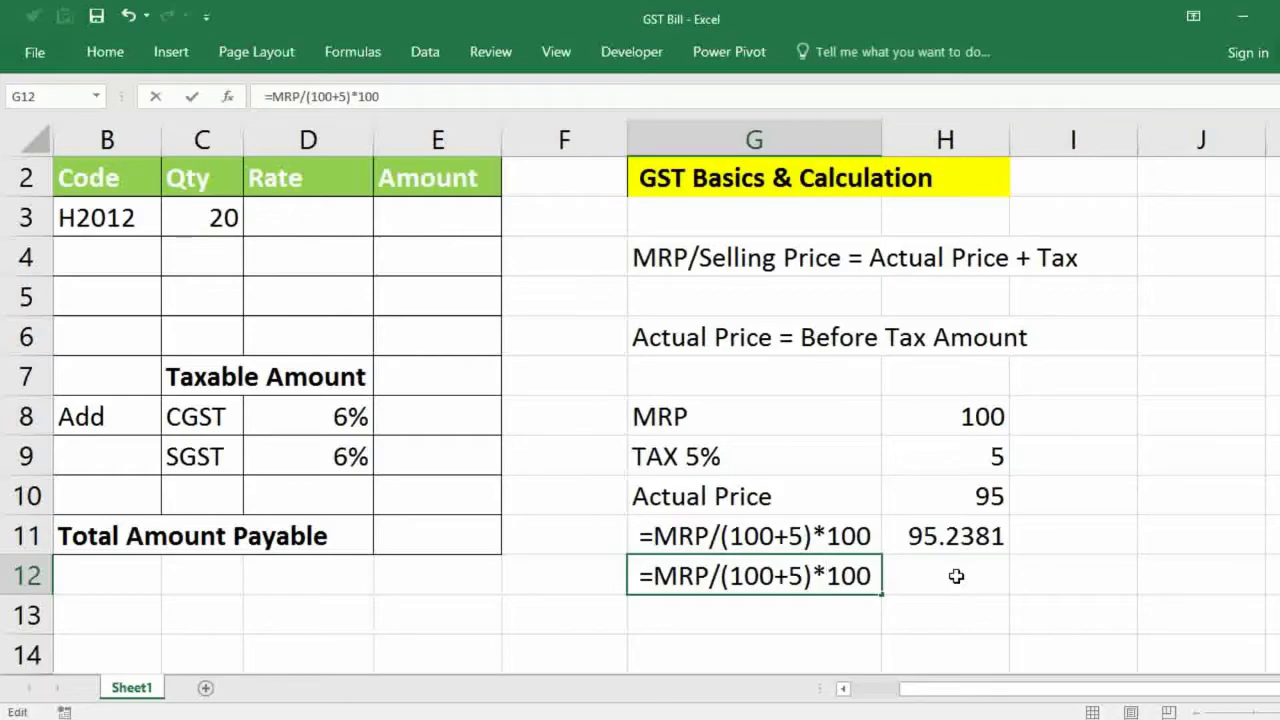
{"action": "key", "text": "Delete"}
{"action": "key", "text": "Delete"}
{"action": "key", "text": "Delete"}
{"action": "type", "text": "5"}
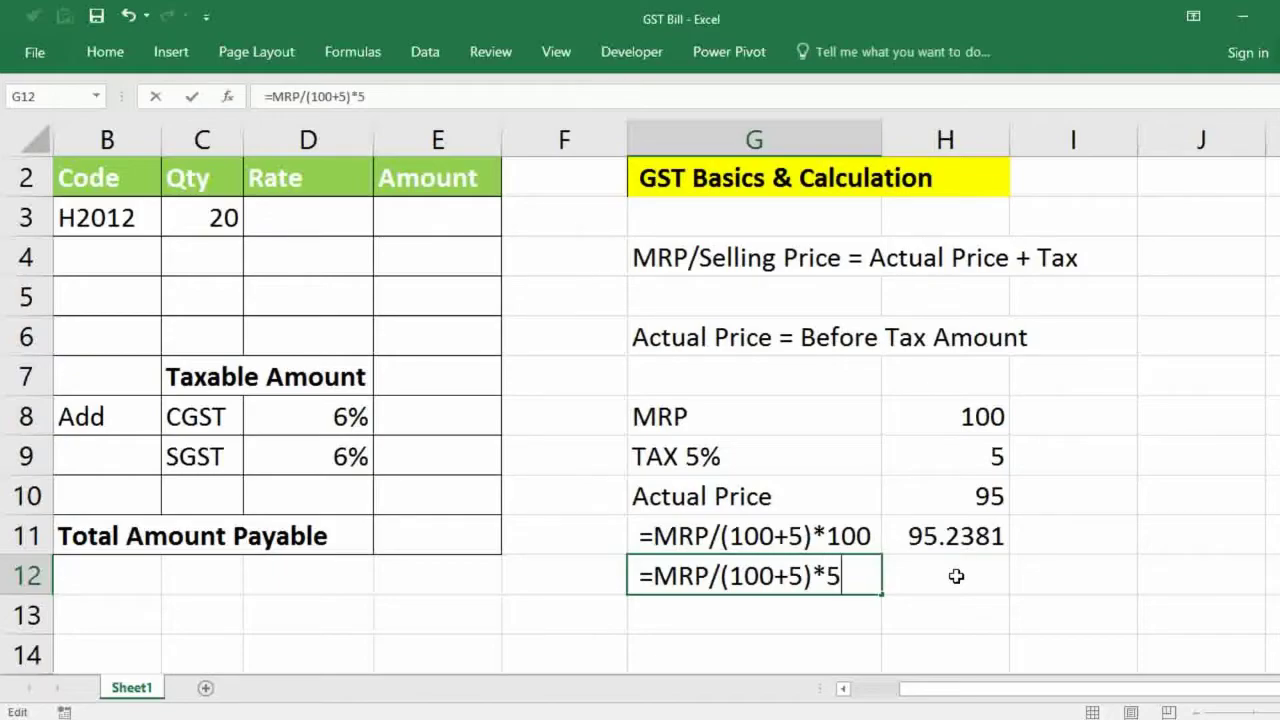
{"action": "key", "text": "Return"}
{"action": "key", "text": "Up"}
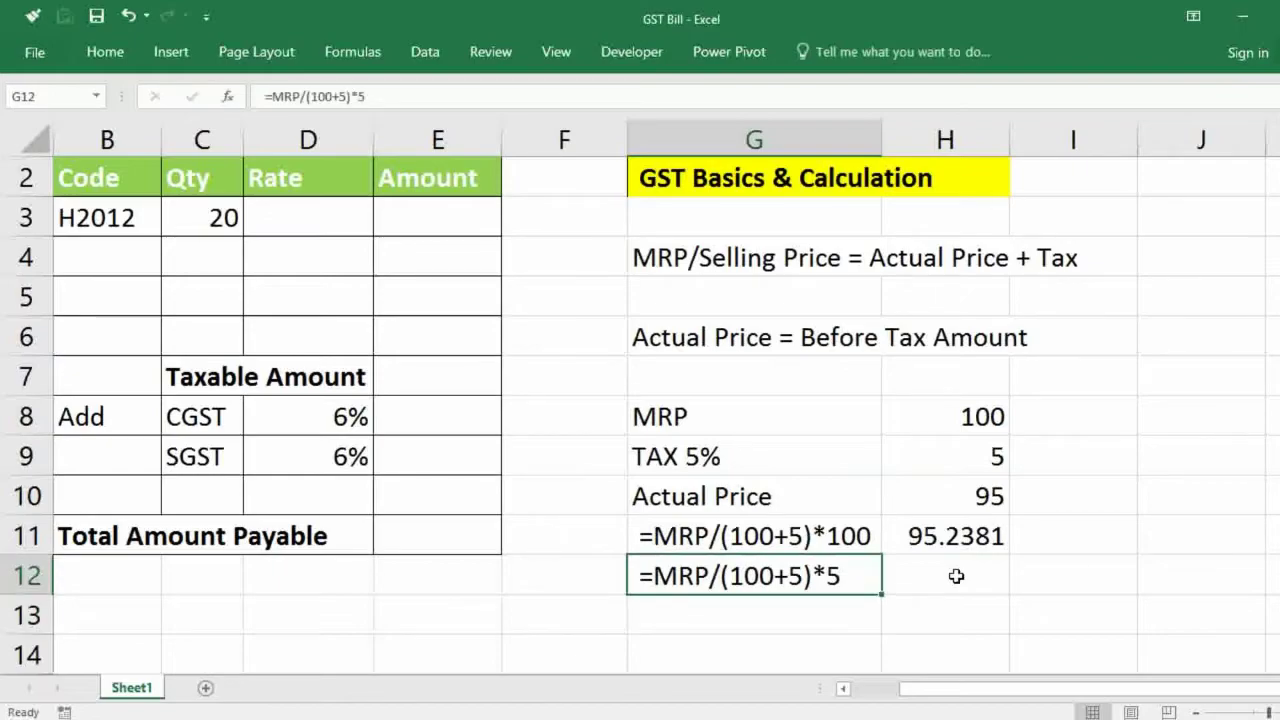
Enter =H8/(105)*5 in H12 to calculate the tax as 4.7619.
{"action": "left_click", "coordinate": [956, 576]}
{"action": "type", "text": "="}
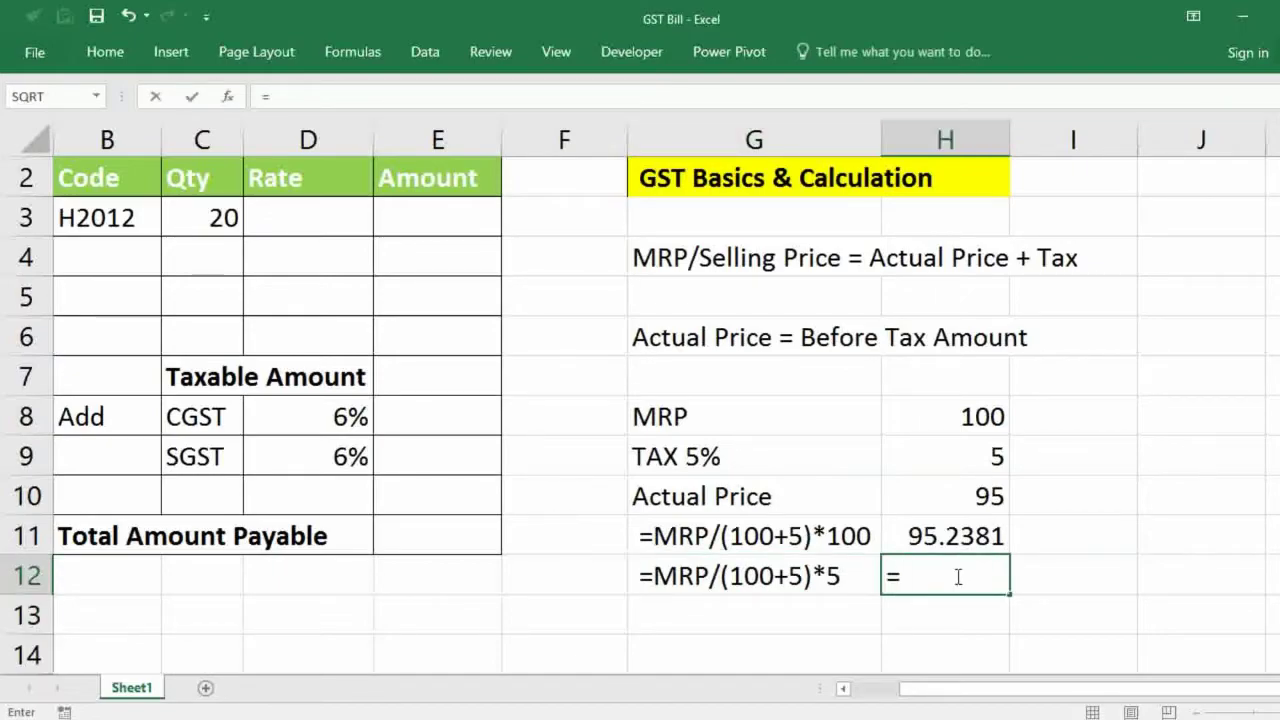
{"action": "key", "text": "Up"}
{"action": "key", "text": "Up"}
{"action": "key", "text": "Up"}
{"action": "key", "text": "Up"}
{"action": "type", "text": "/(10"}
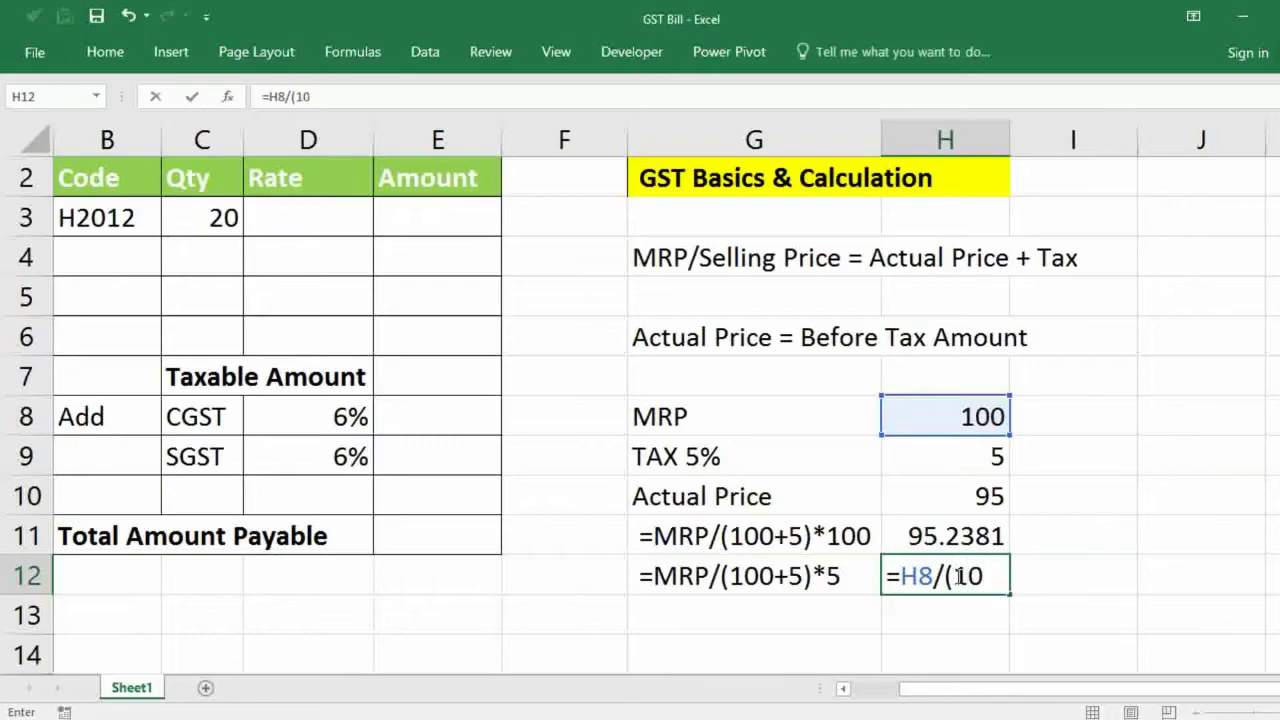
{"action": "type", "text": "5)*"}
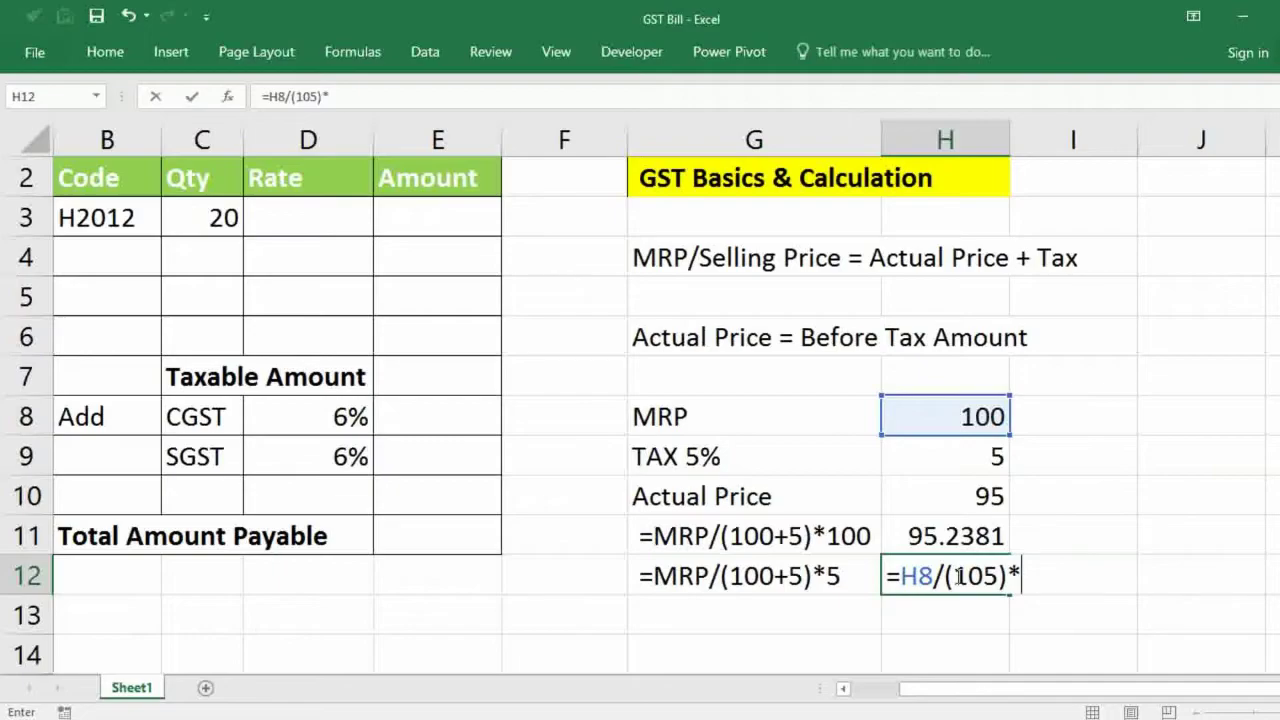
{"action": "type", "text": "5"}
{"action": "key", "text": "Return"}
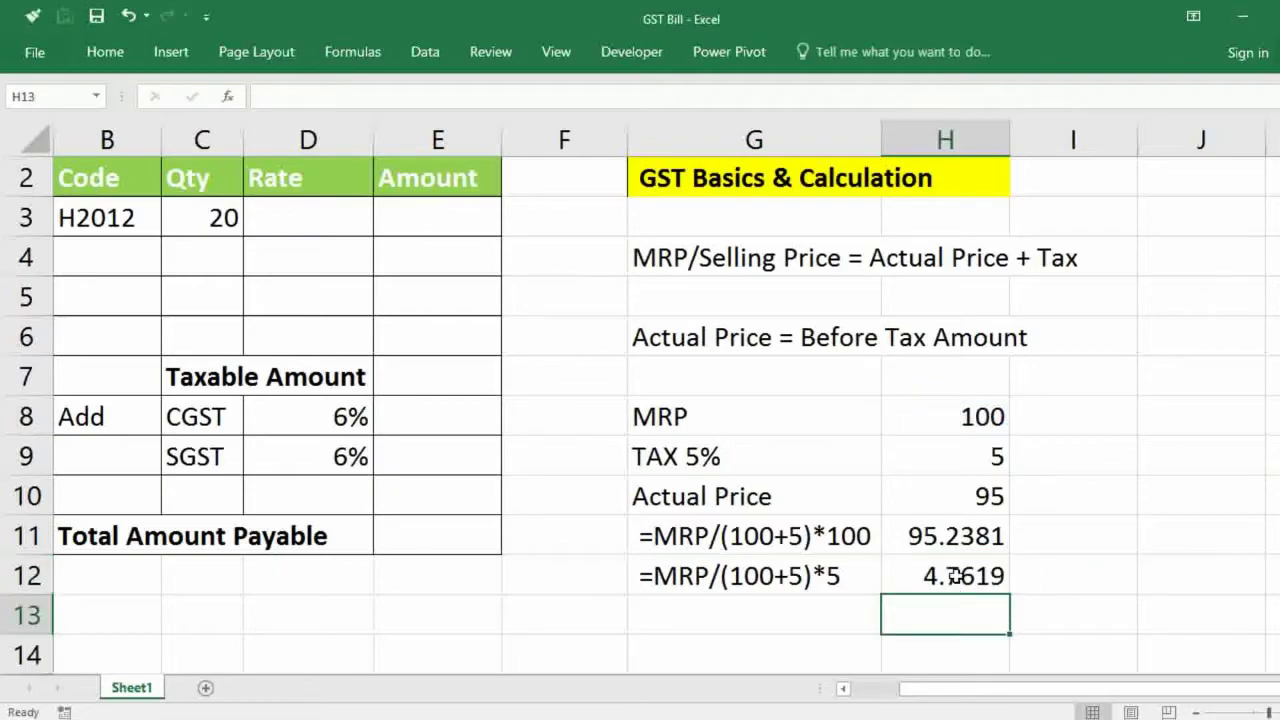
Sum H11:H12 in H13 to confirm the parts total 100.
{"action": "type", "text": "=SUM("}
{"action": "key", "text": "Up"}
{"action": "key", "text": "Up"}
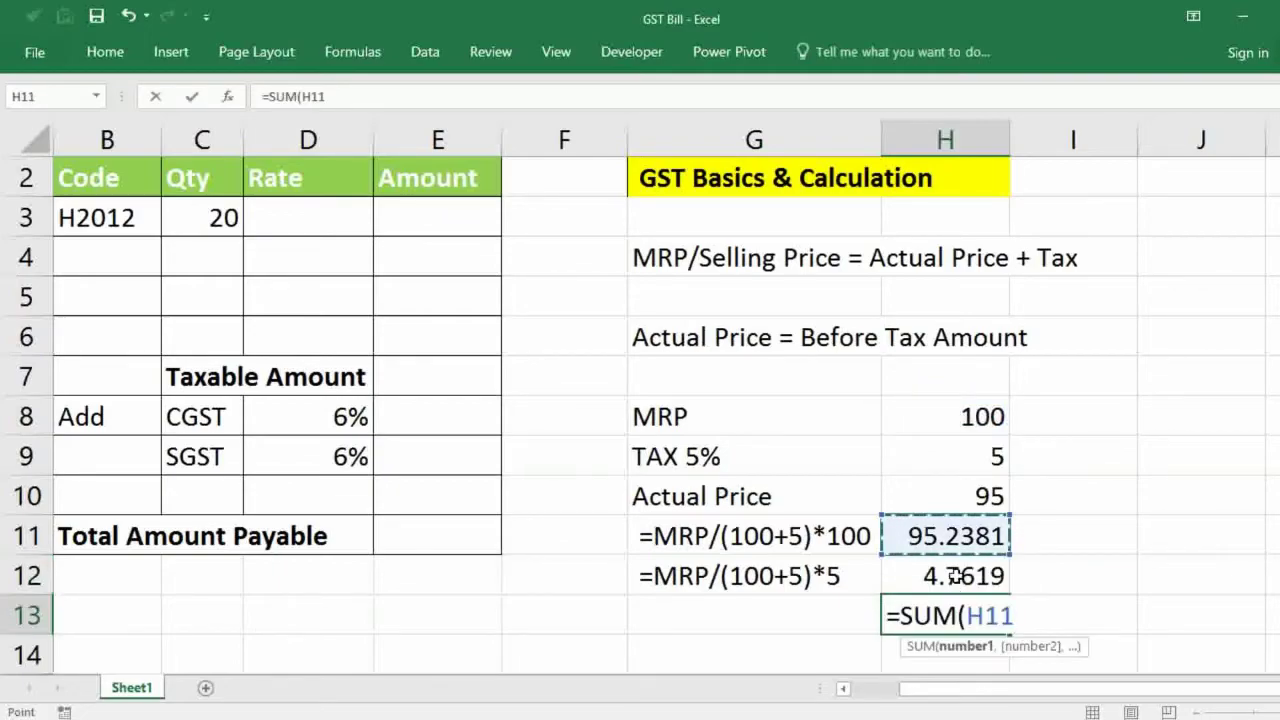
{"action": "key", "text": "shift+Down"}
{"action": "key", "text": "Return"}
{"action": "key", "text": "Up"}
{"action": "key", "text": "Up"}
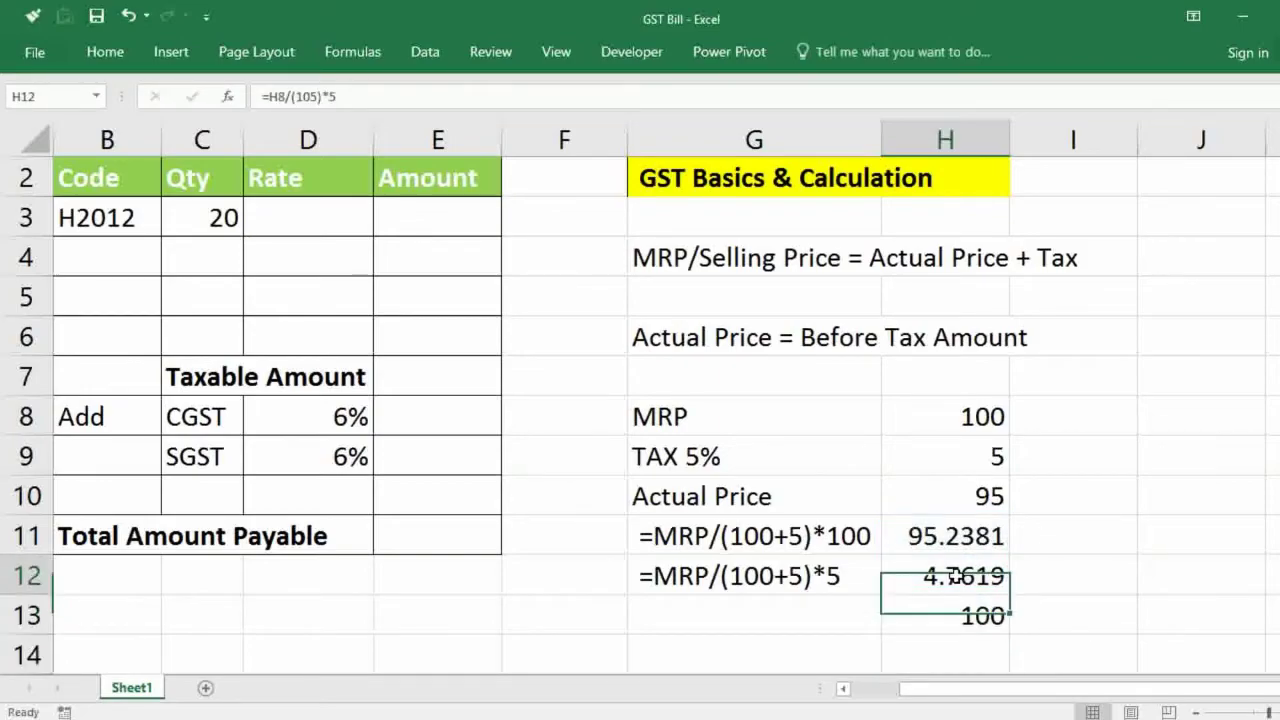
{"action": "key", "text": "Up"}
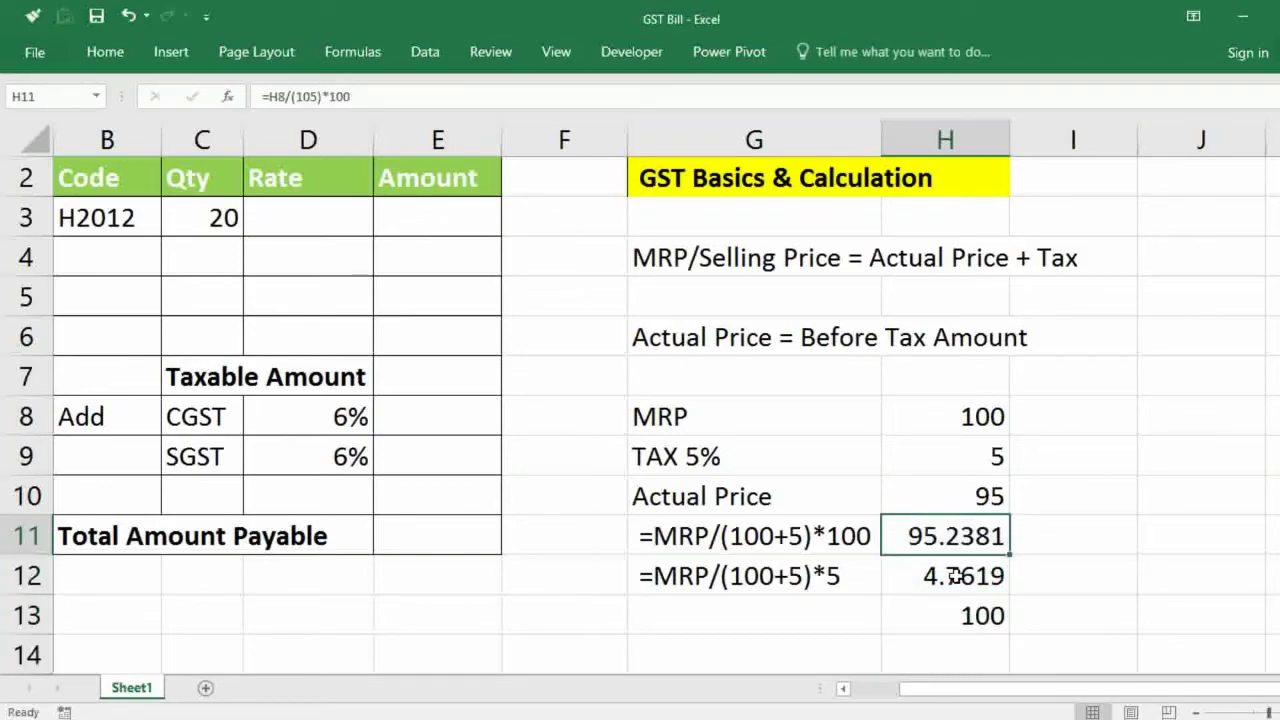
{"action": "key", "text": "Down"}
{"action": "key", "text": "Right"}
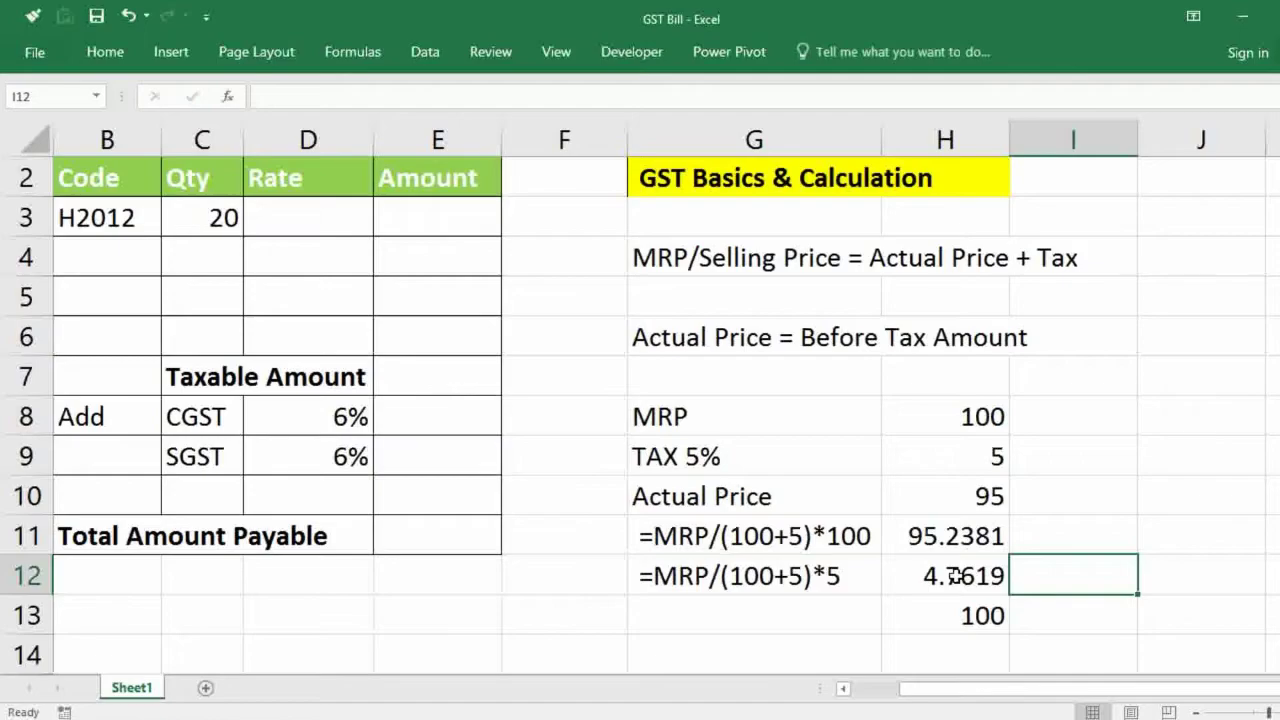
{"action": "key", "text": "Up"}
{"action": "key", "text": "Up"}
{"action": "key", "text": "Up"}
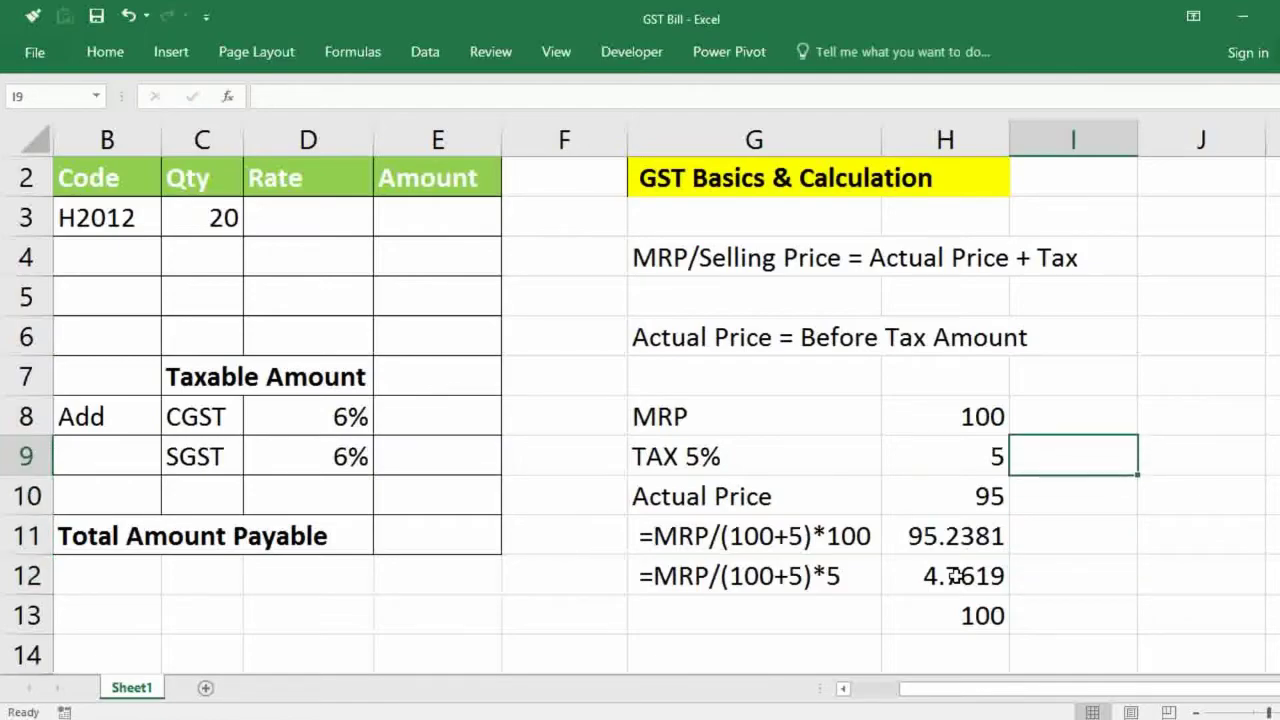
Enter =H9-H12 in I9, showing a 0.2381 gap between flat and calculated tax.
{"action": "type", "text": "="}
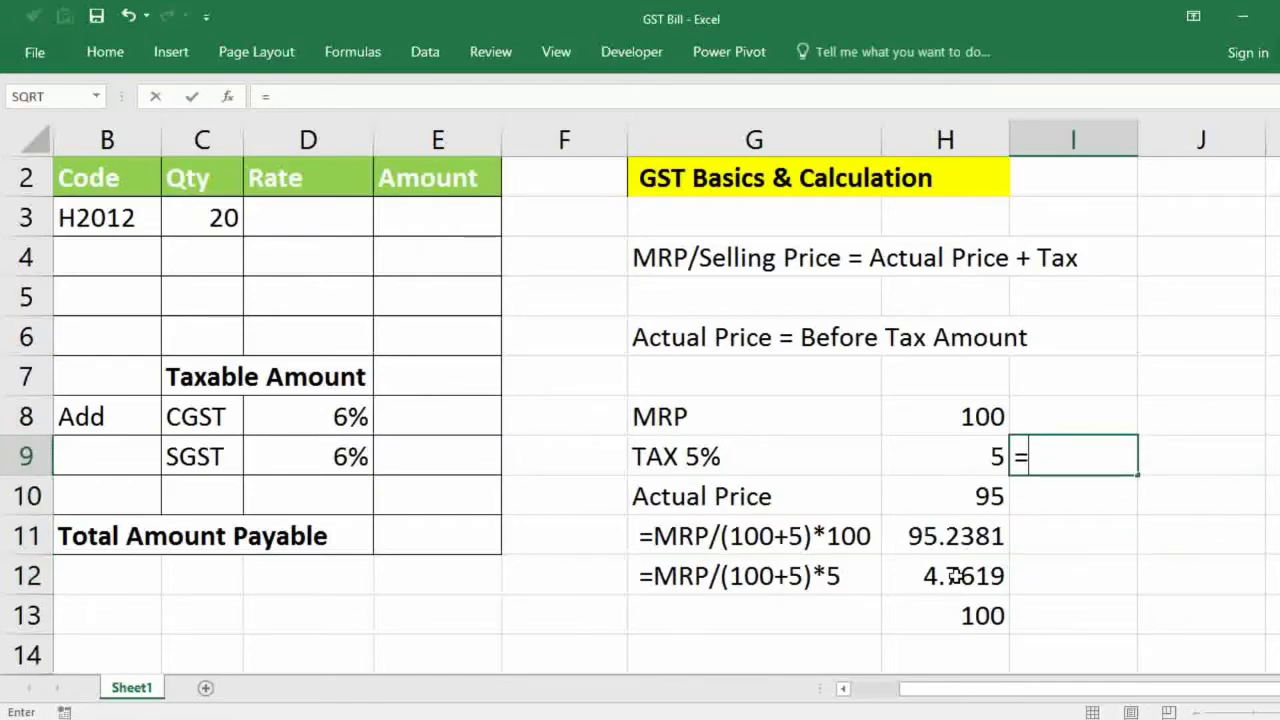
{"action": "key", "text": "Left"}
{"action": "type", "text": "-"}
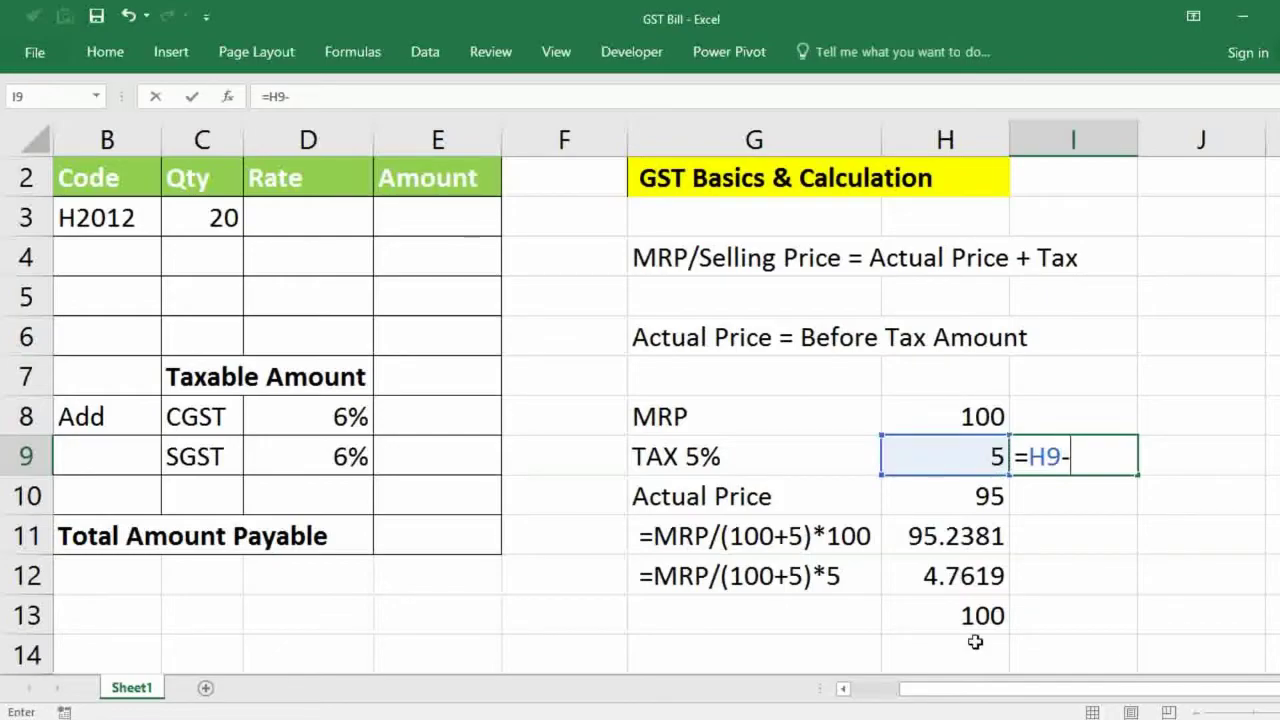
{"action": "left_click", "coordinate": [969, 580]}
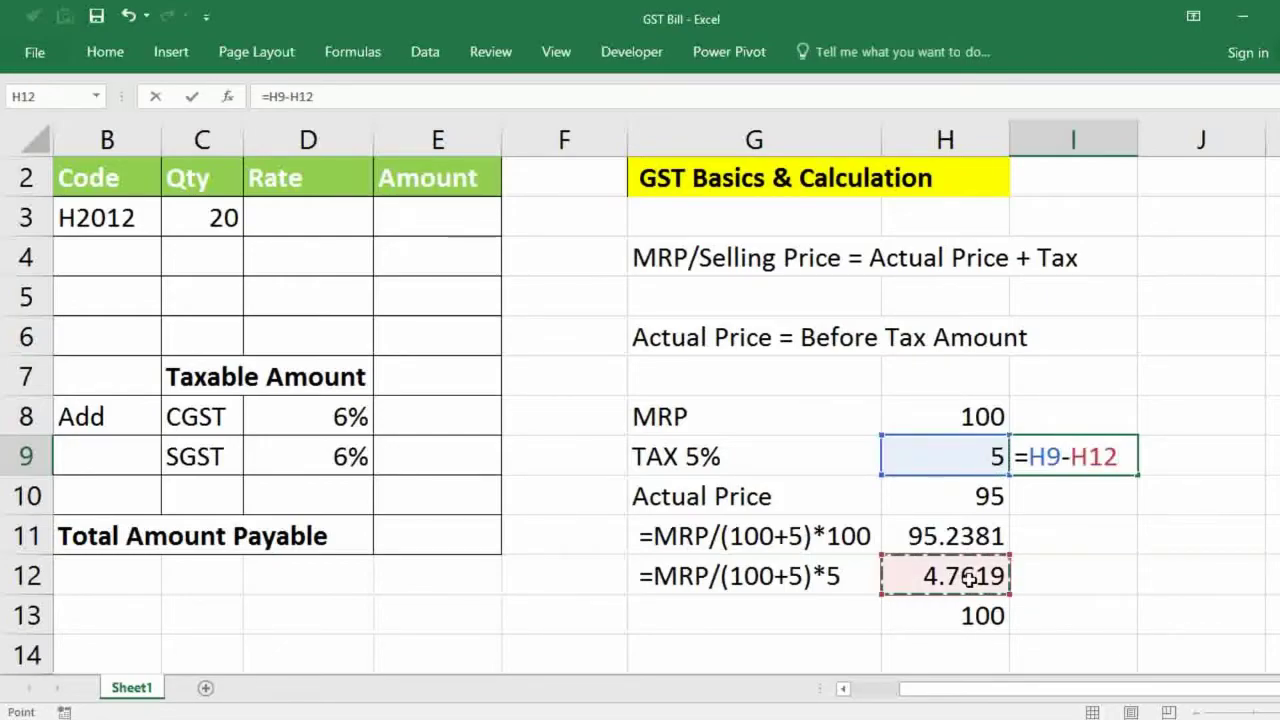
{"action": "key", "text": "Return"}
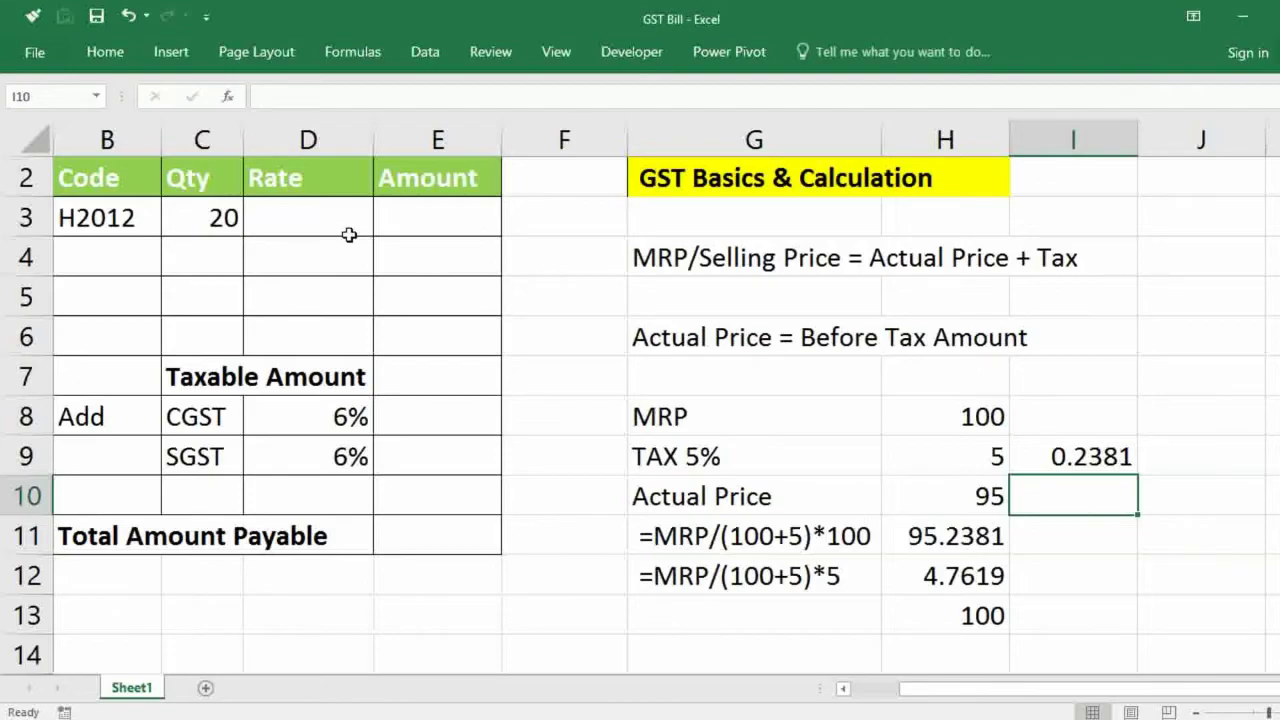
Replace the 240 in Rate cell D3 with =240/(112)*100, giving 214.2857.
{"action": "left_click", "coordinate": [313, 215]}
{"action": "type", "text": "240"}
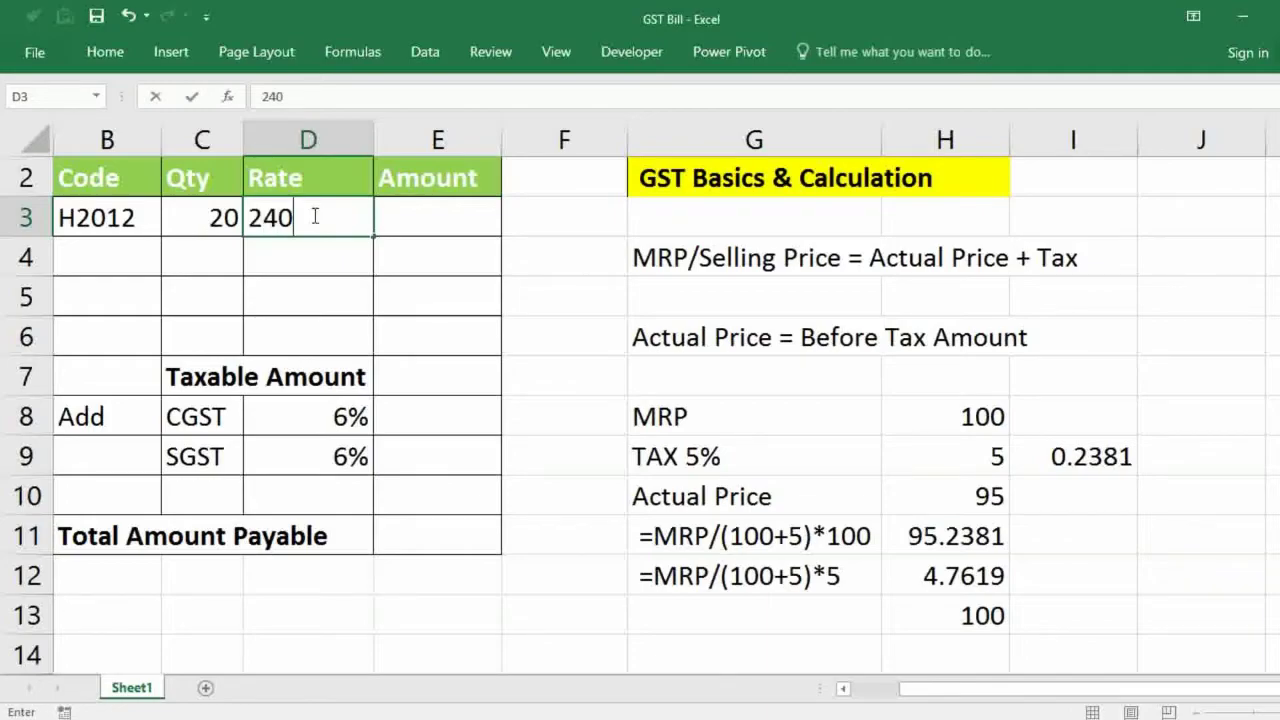
{"action": "key", "text": "Return"}
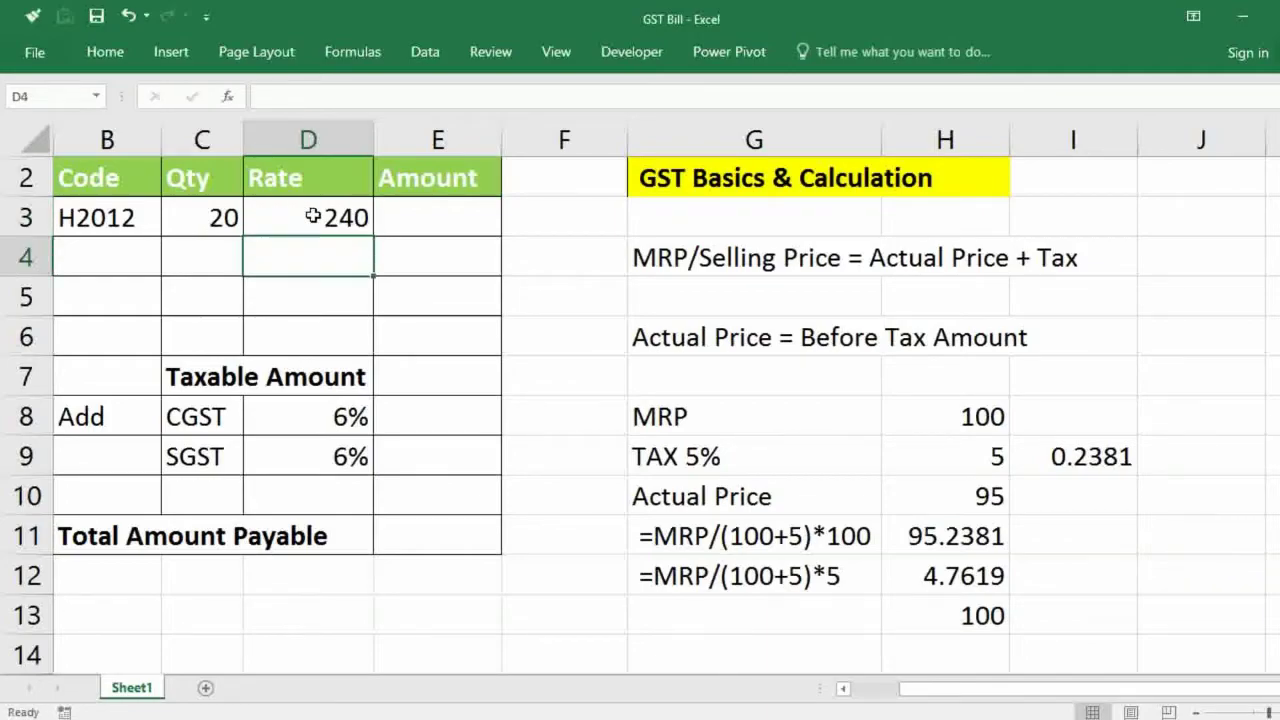
{"action": "left_click", "coordinate": [313, 215]}
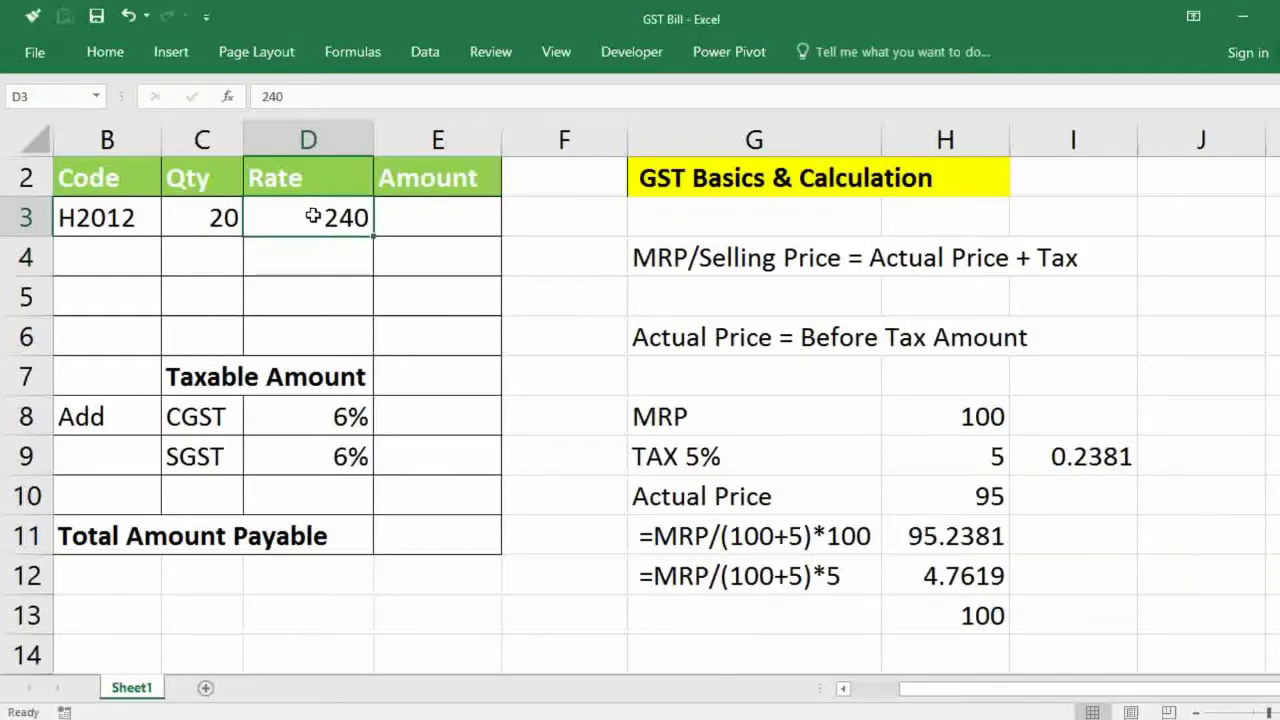
{"action": "left_click", "coordinate": [260, 96]}
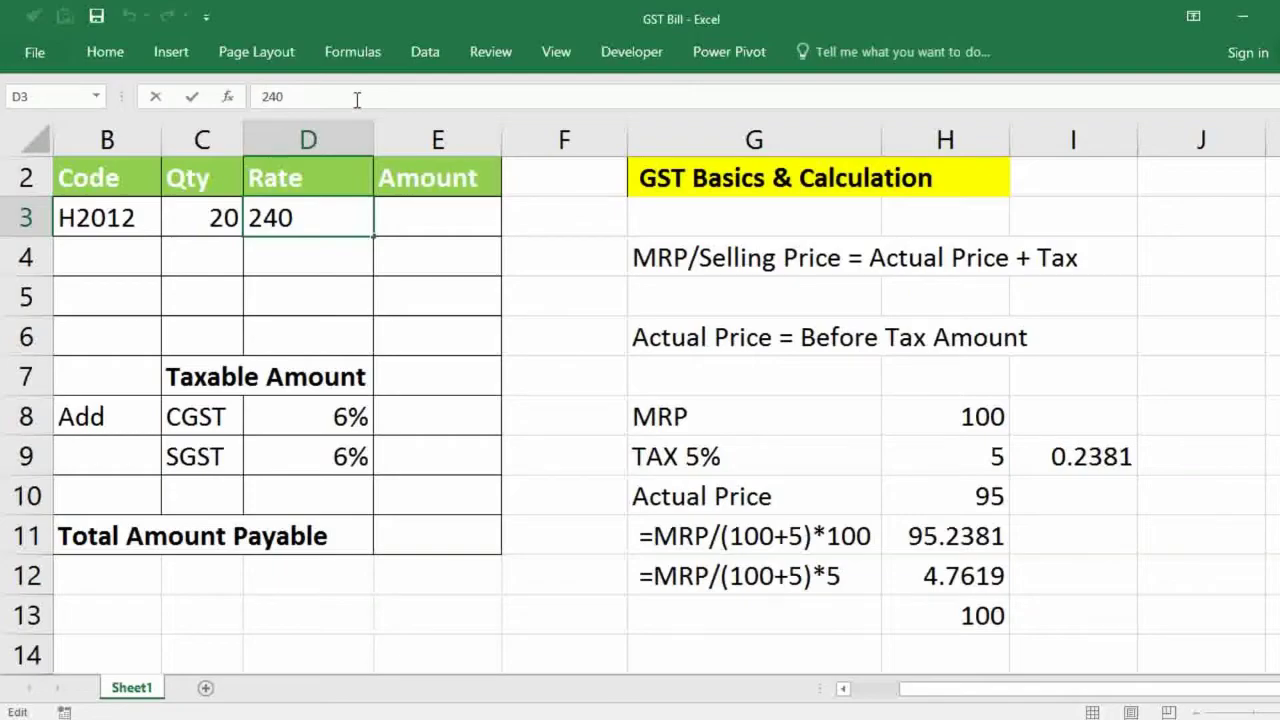
{"action": "type", "text": "=240"}
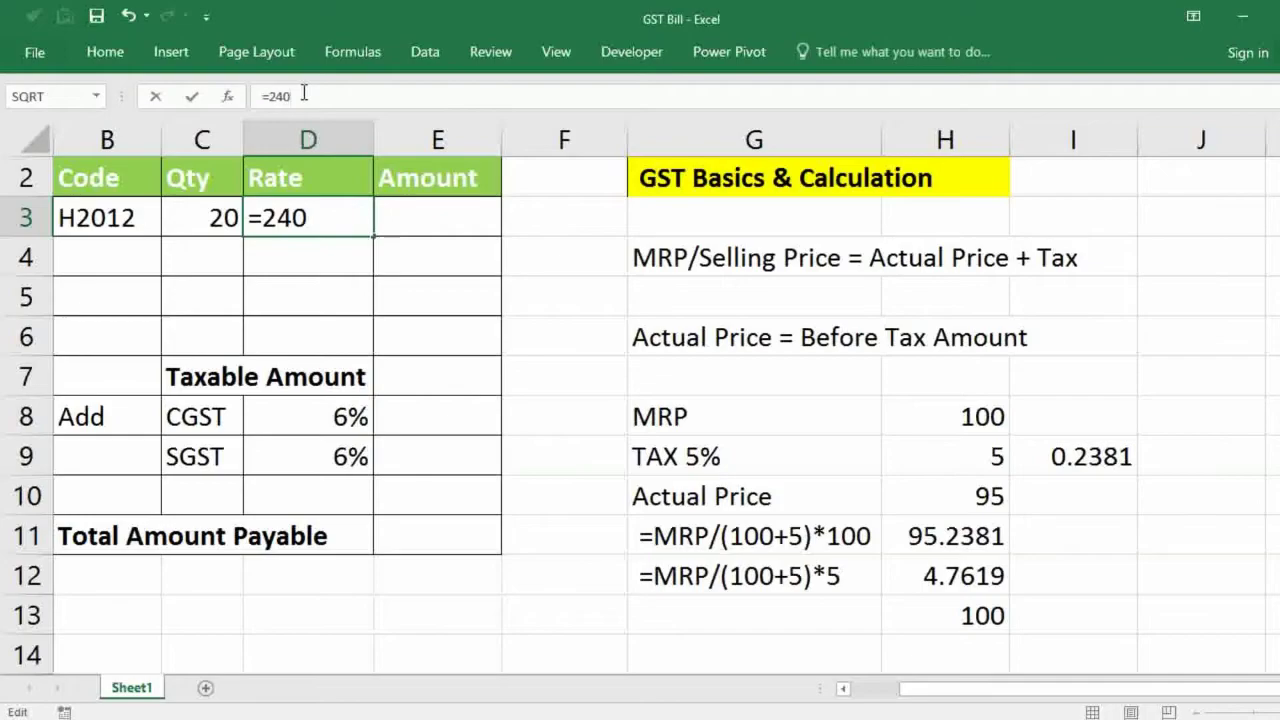
{"action": "type", "text": "/("}
{"action": "type", "text": "112"}
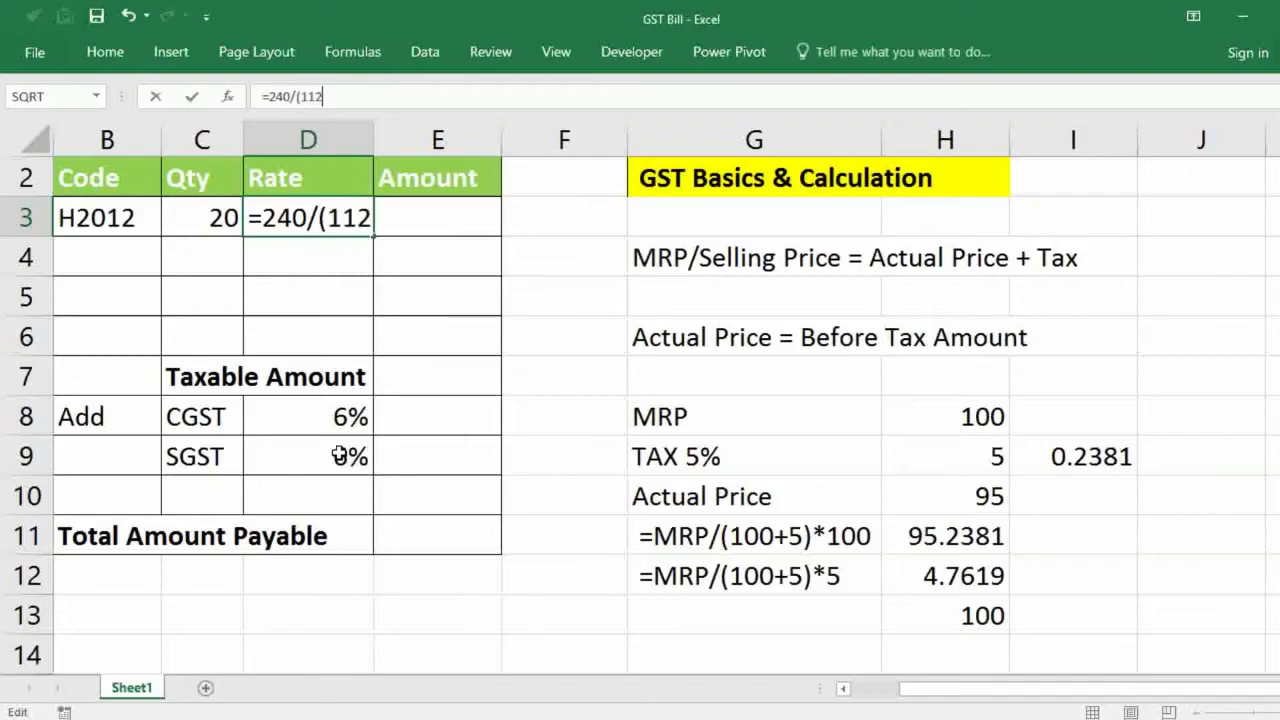
{"action": "type", "text": ")*"}
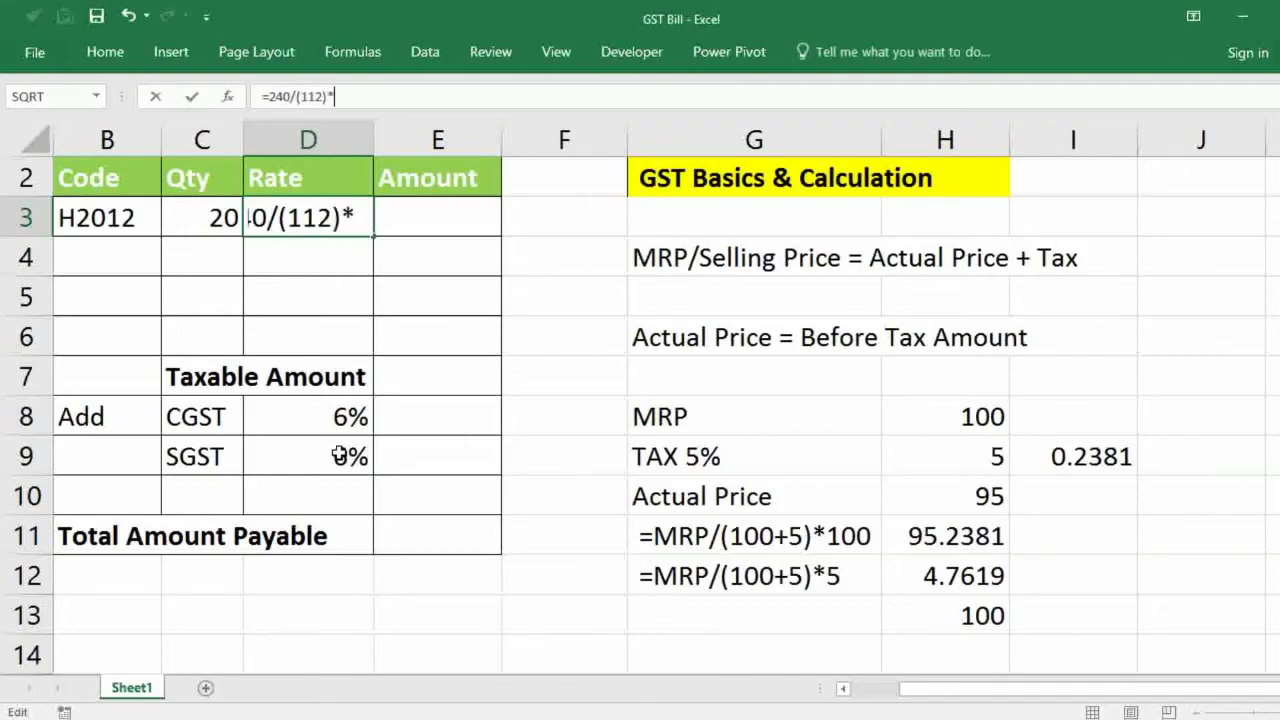
{"action": "type", "text": "100"}
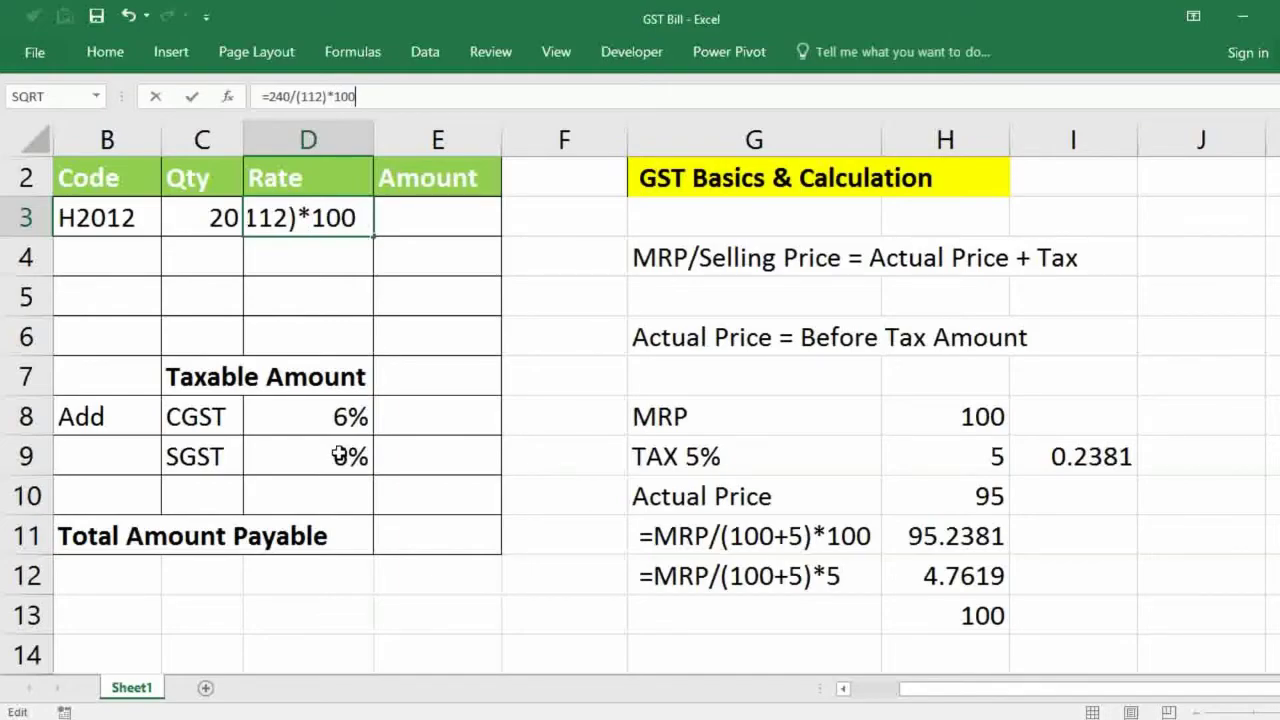
{"action": "key", "text": "Return"}
{"action": "key", "text": "Up"}
{"action": "key", "text": "Right"}
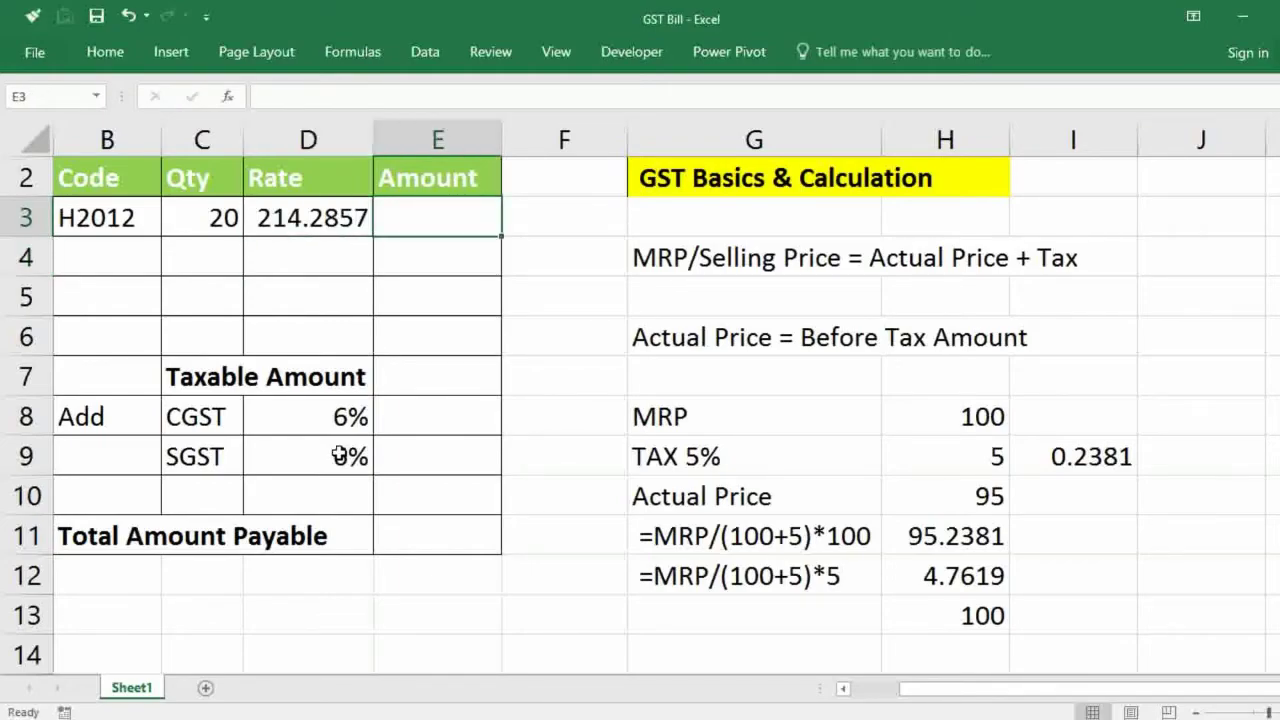
Enter =C3*D3 in Amount cell E3, giving 4285.71.
{"action": "type", "text": "="}
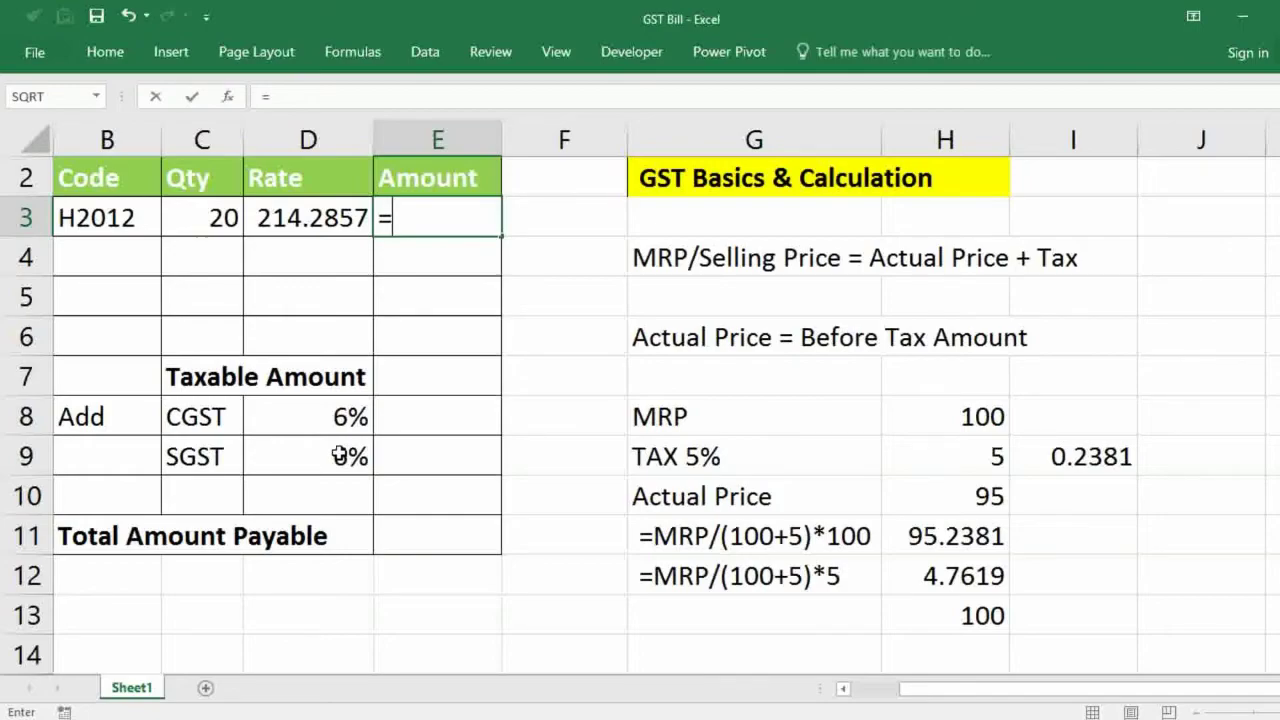
{"action": "key", "text": "Left"}
{"action": "key", "text": "Left"}
{"action": "type", "text": "*"}
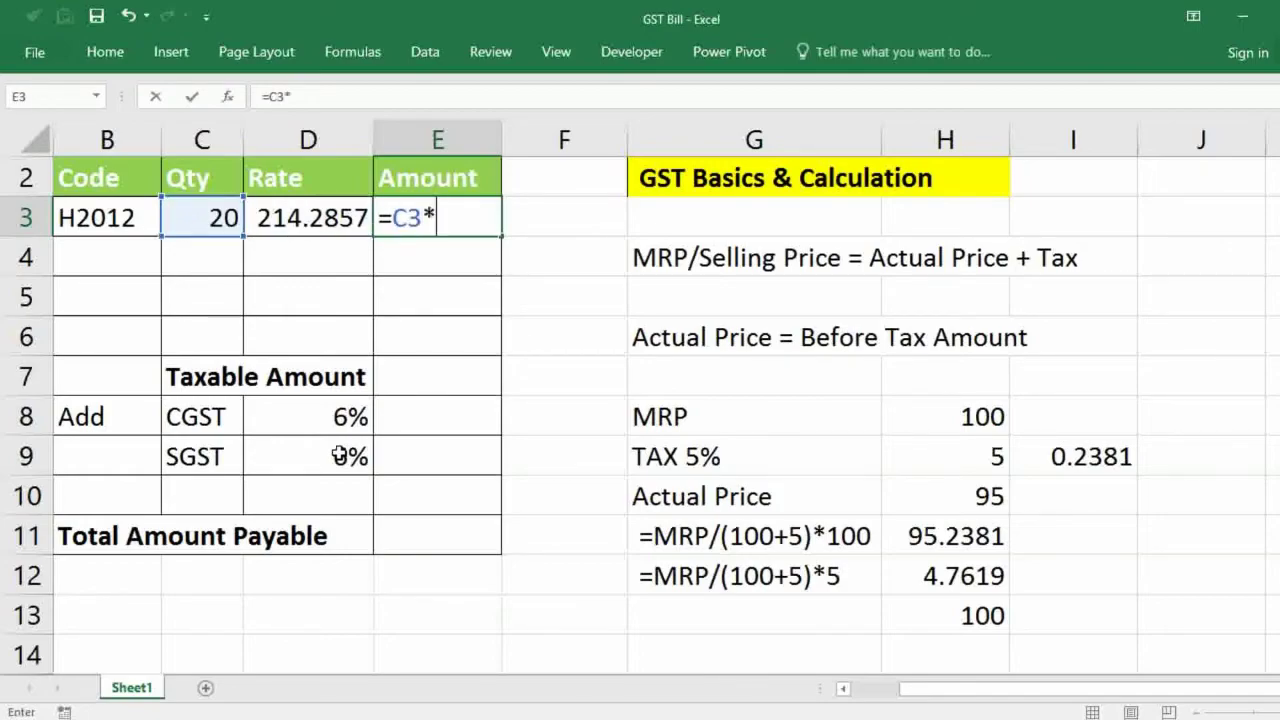
{"action": "key", "text": "Left"}
{"action": "key", "text": "ctrl+Return"}
{"action": "key", "text": "Return"}
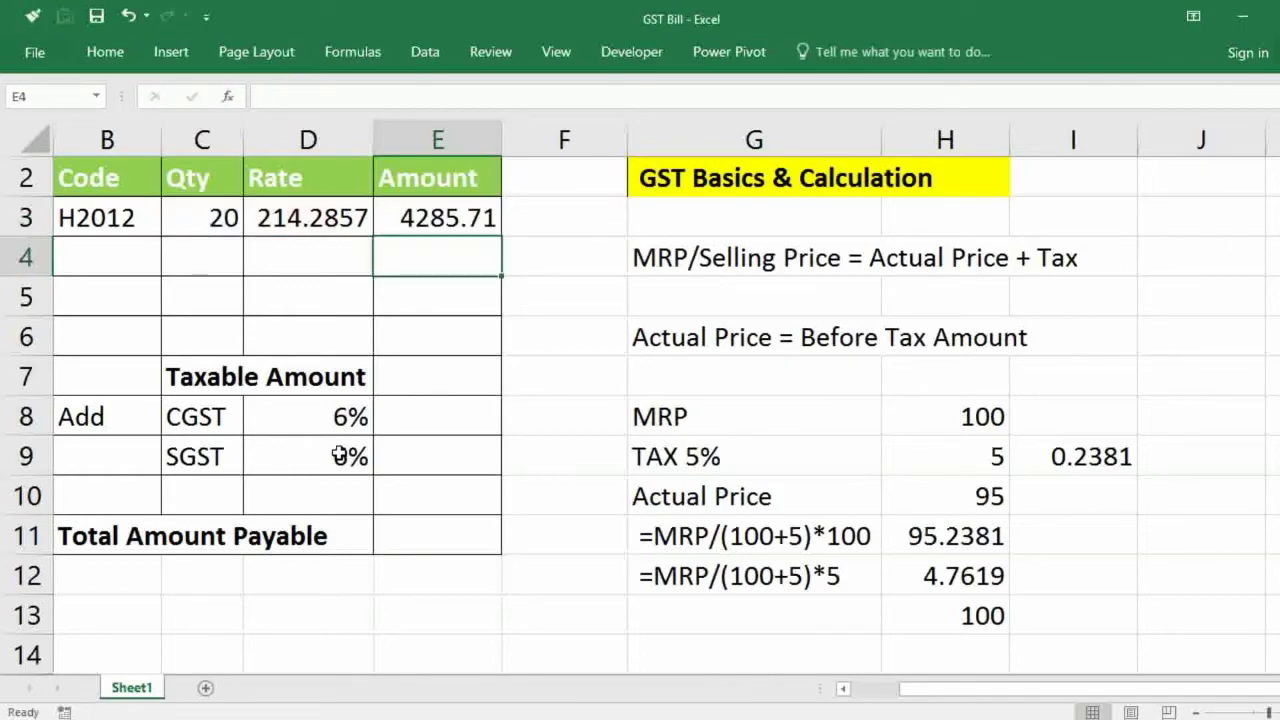
{"action": "key", "text": "Down"}
{"action": "key", "text": "Down"}
{"action": "key", "text": "Down"}
{"action": "key", "text": "Down"}
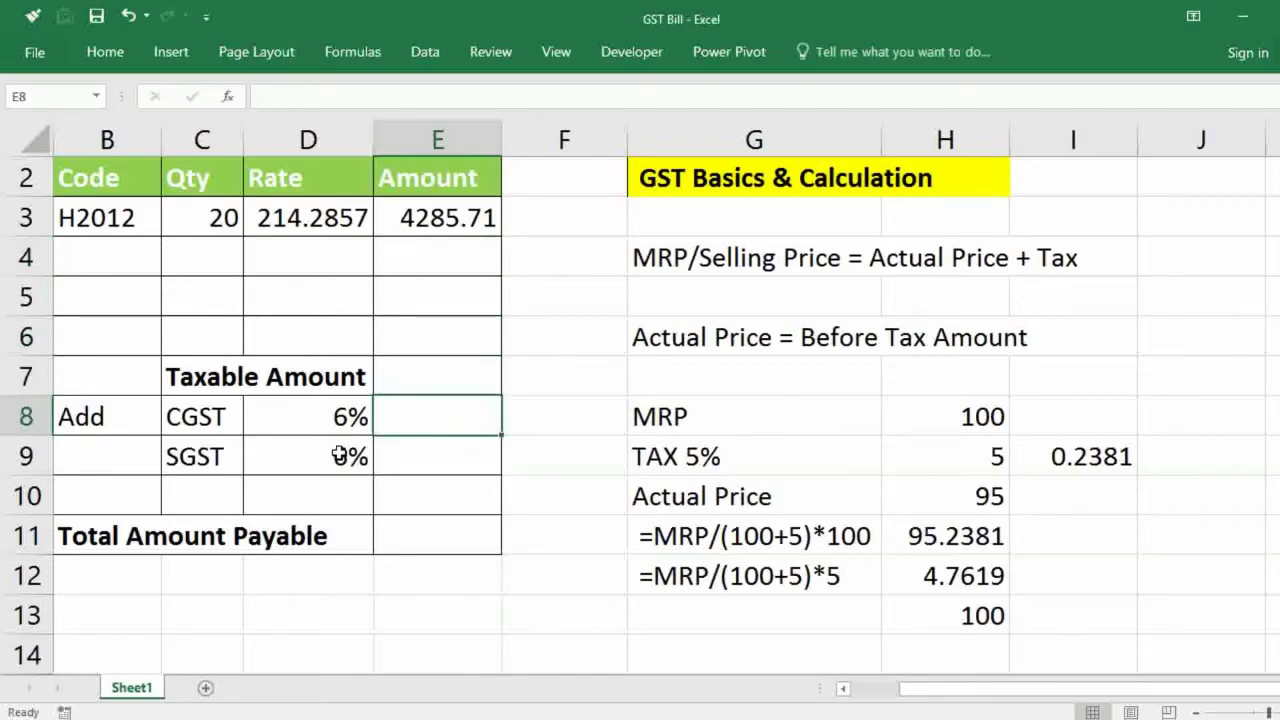
Calculate CGST as =E3*D8 and SGST as =E3*D9, each 257.143.
{"action": "type", "text": "="}
{"action": "key", "text": "Up"}
{"action": "key", "text": "Up"}
{"action": "key", "text": "Up"}
{"action": "key", "text": "Up"}
{"action": "key", "text": "Up"}
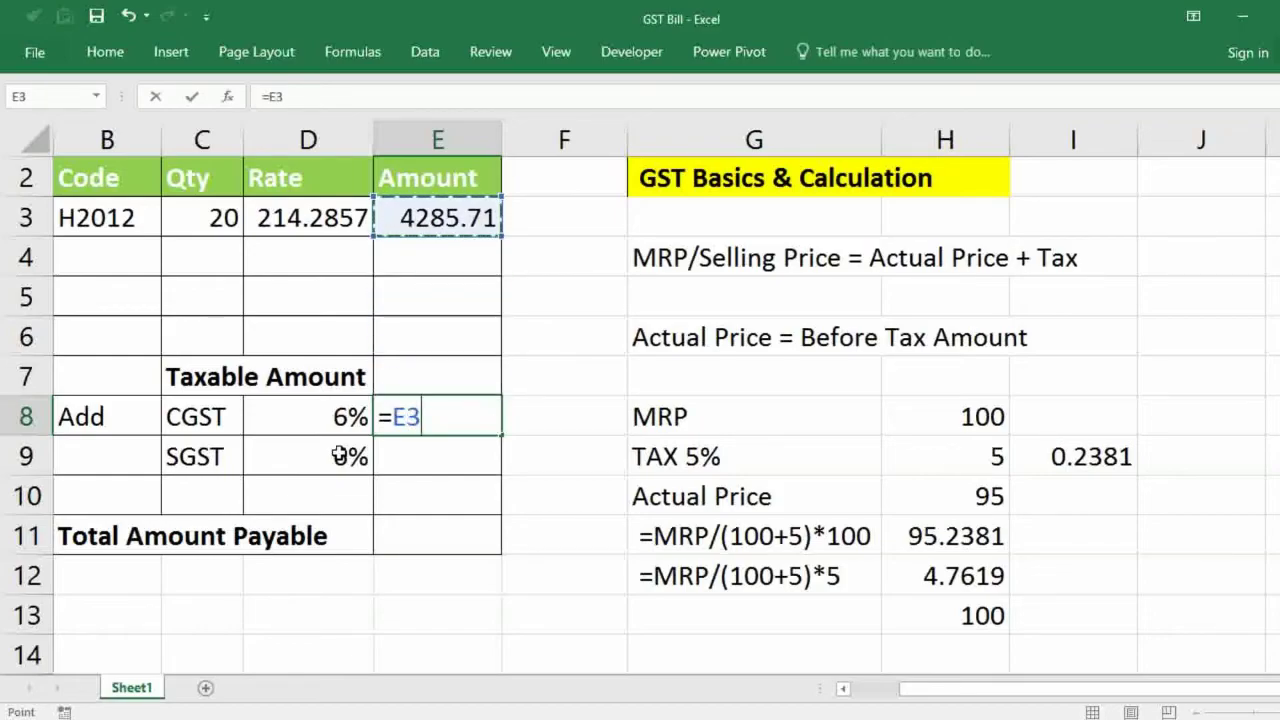
{"action": "type", "text": "*"}
{"action": "key", "text": "Left"}
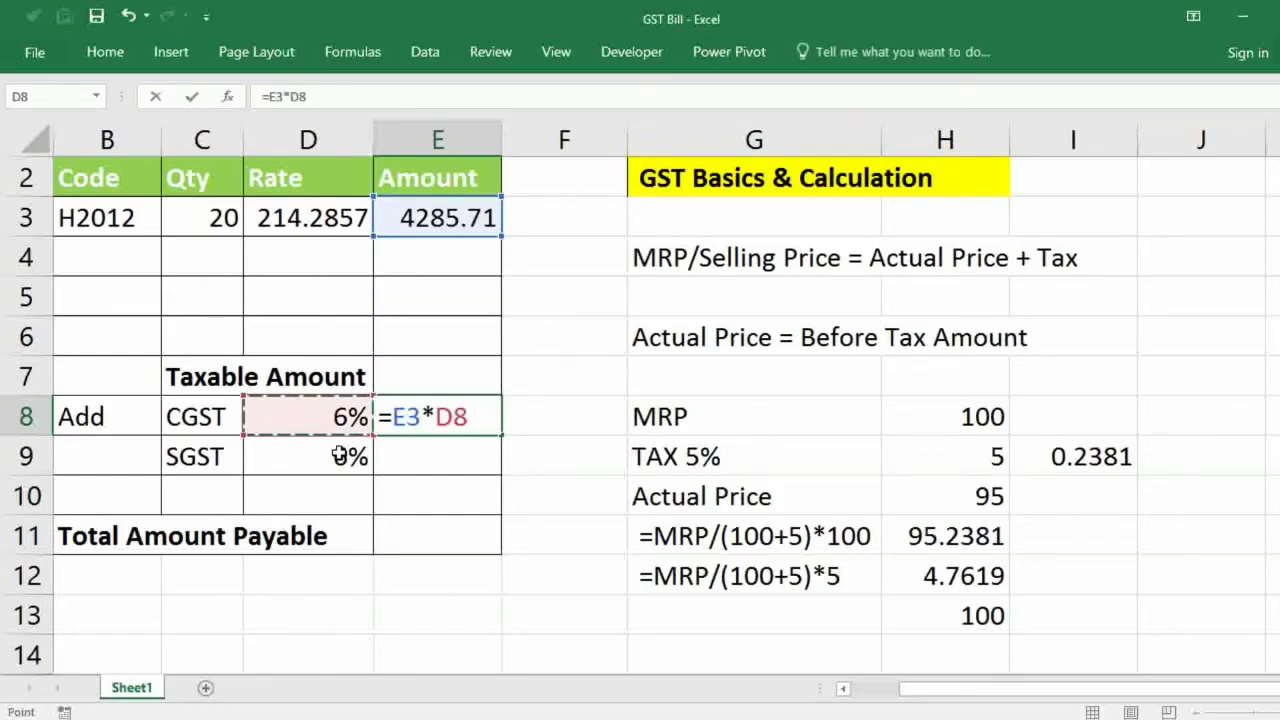
{"action": "key", "text": "Return"}
{"action": "type", "text": "="}
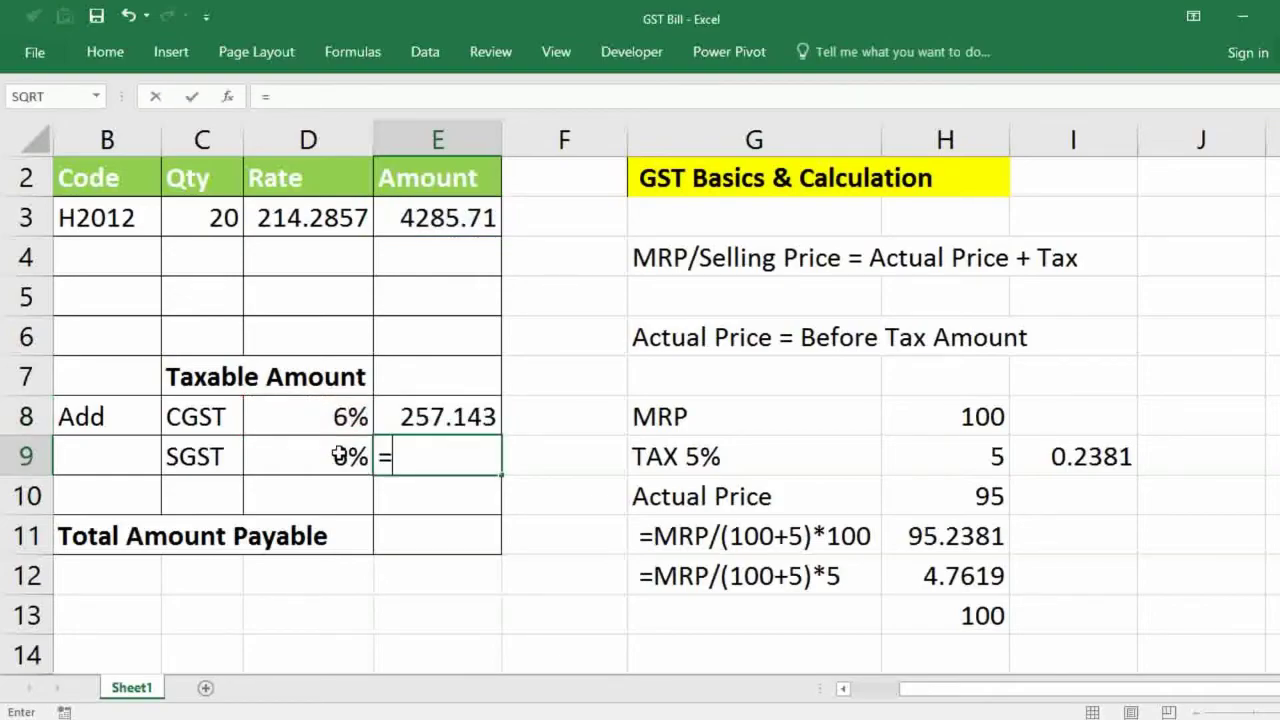
{"action": "key", "text": "Up"}
{"action": "key", "text": "Up"}
{"action": "key", "text": "Up"}
{"action": "key", "text": "Up"}
{"action": "key", "text": "Up"}
{"action": "key", "text": "Up"}
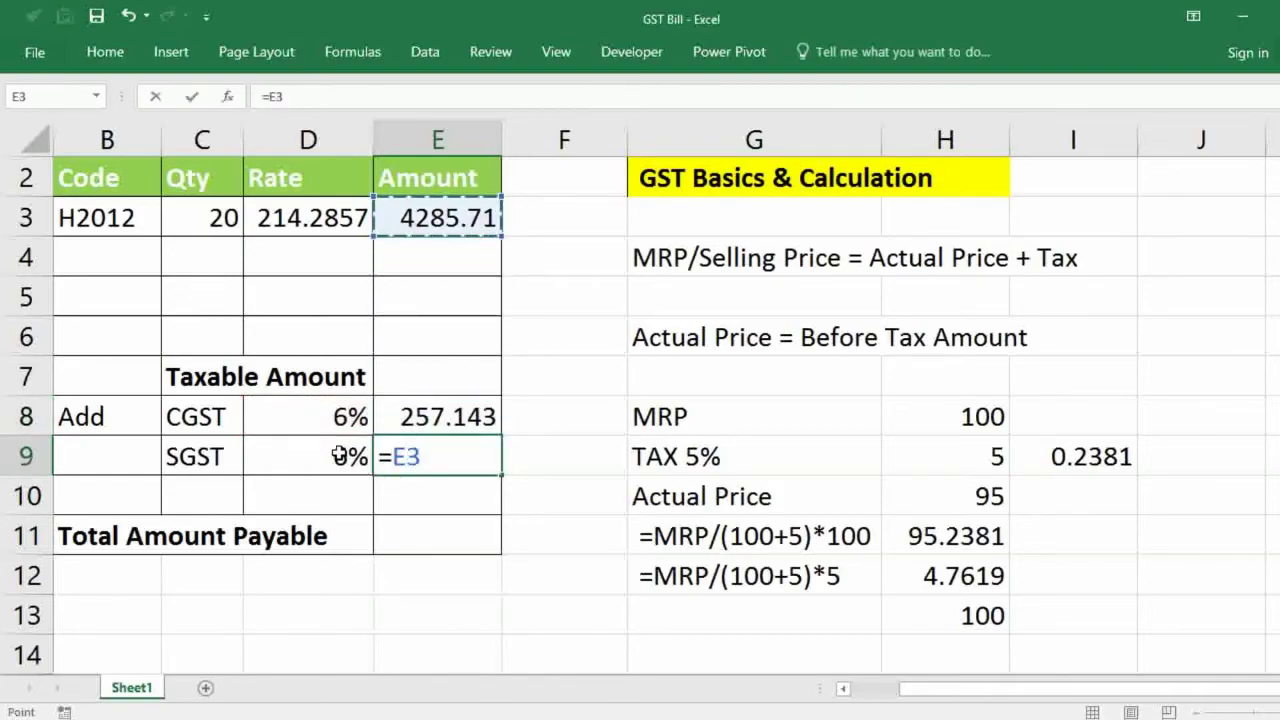
{"action": "type", "text": "*"}
{"action": "key", "text": "Left"}
{"action": "key", "text": "Return"}
Total the bill with =SUM(E3:E10) in E11, giving 4800.
{"action": "key", "text": "Down"}
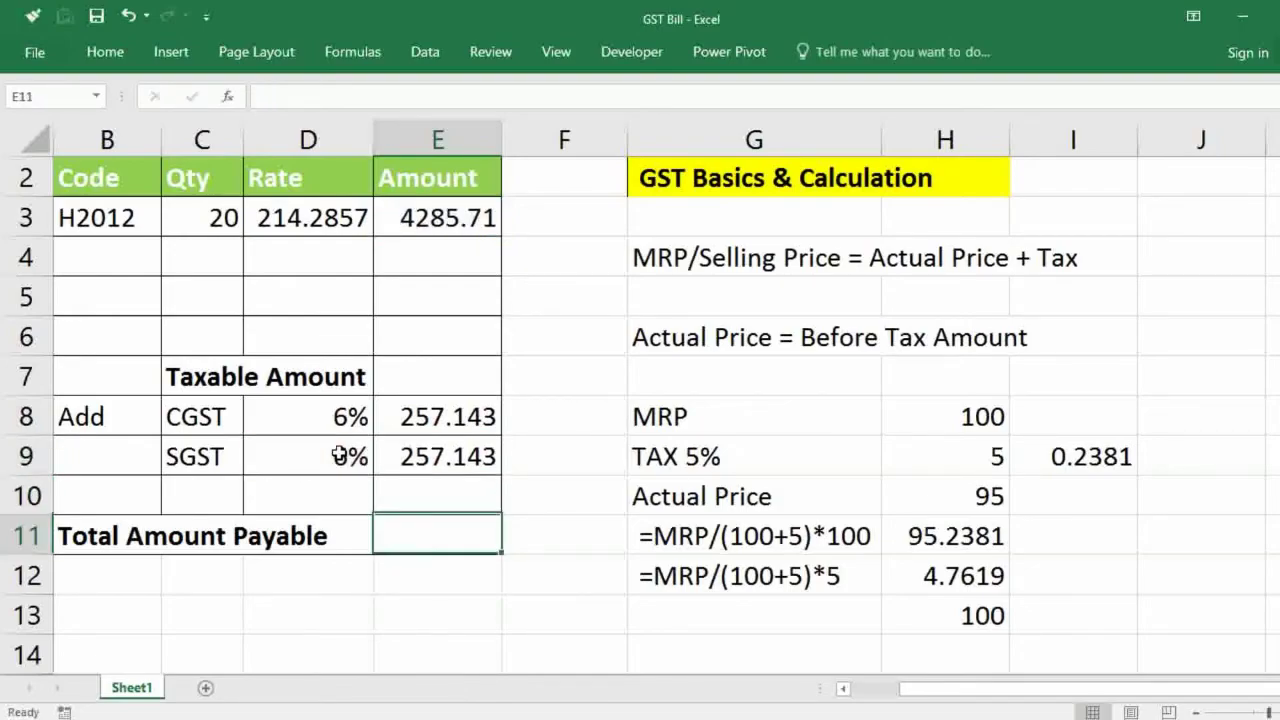
{"action": "type", "text": "=SUM"}
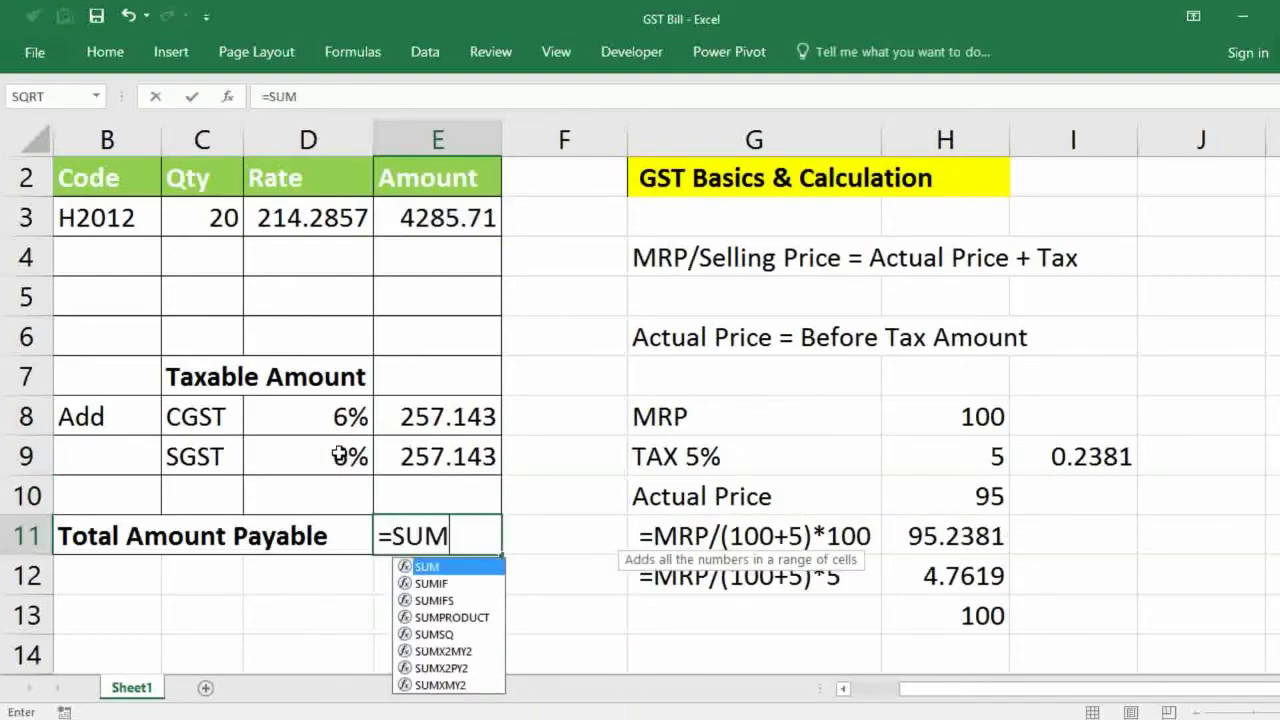
{"action": "type", "text": "("}
{"action": "key", "text": "Up"}
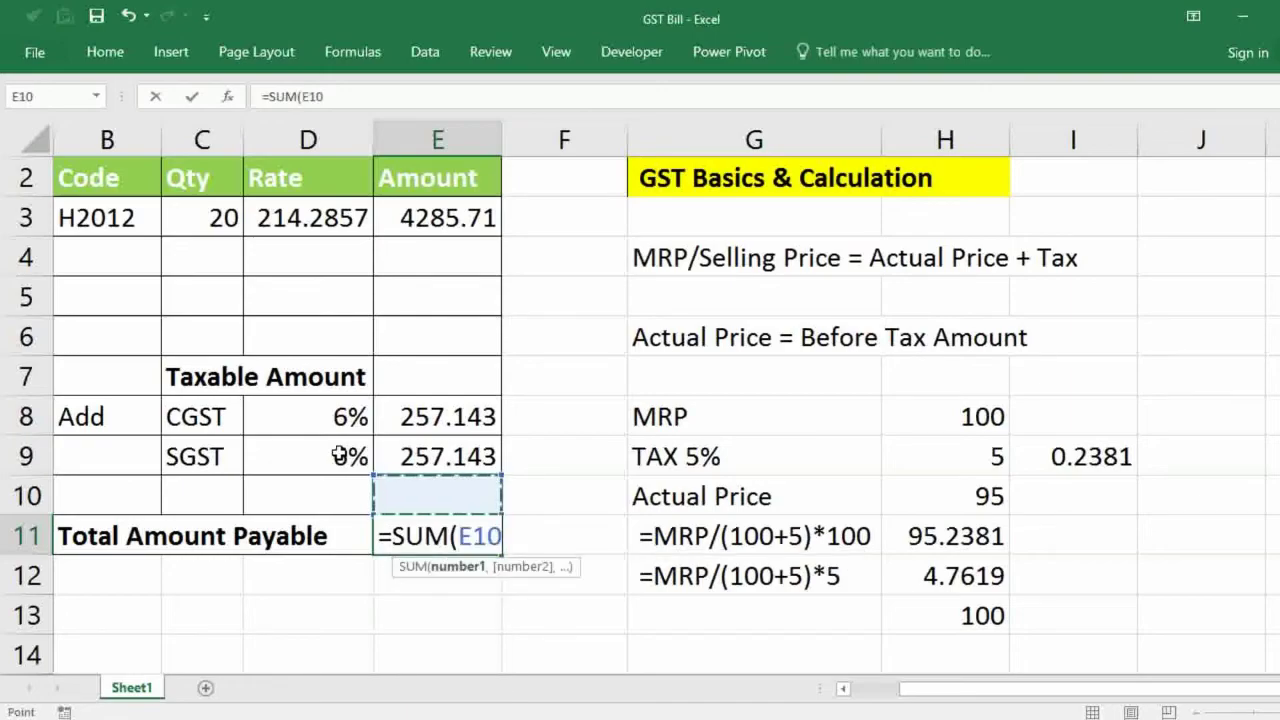
{"action": "key", "text": "shift+Up"}
{"action": "key", "text": "shift+Up"}
{"action": "key", "text": "shift+Up"}
{"action": "key", "text": "shift+Up"}
{"action": "key", "text": "shift+Up"}
{"action": "key", "text": "shift+Up"}
{"action": "key", "text": "shift+Up"}
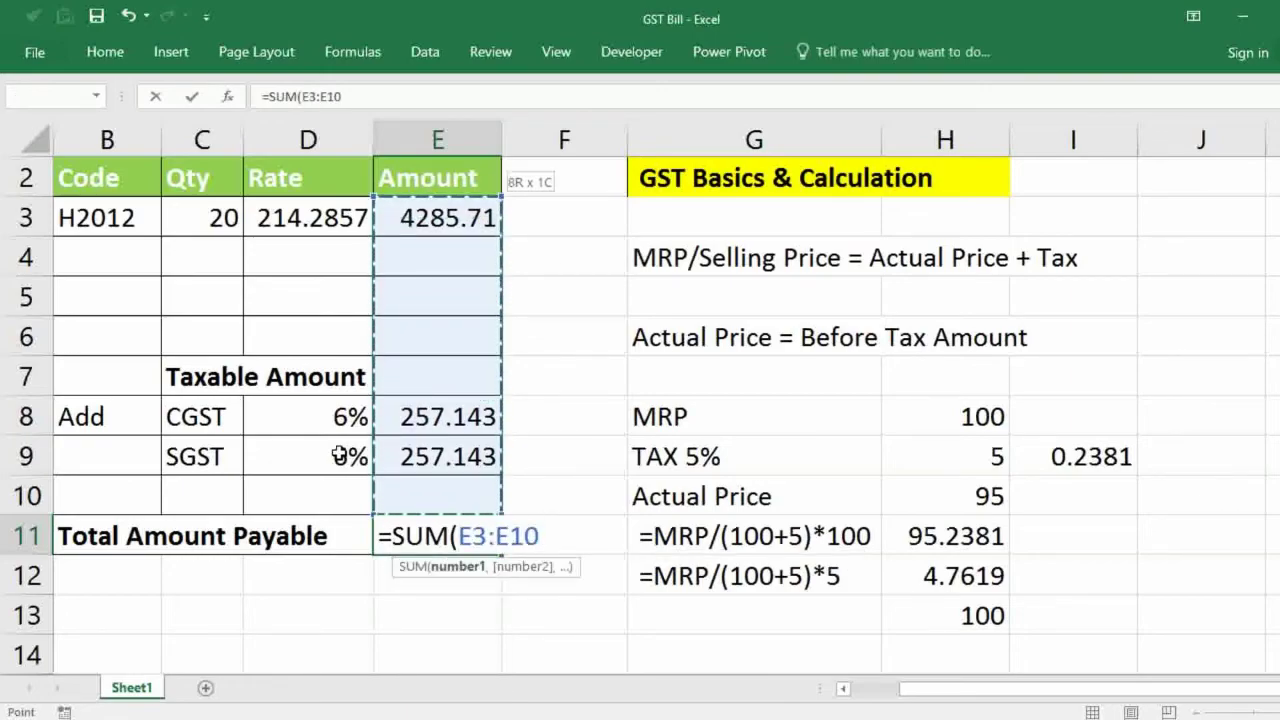
{"action": "key", "text": "Return"}
{"action": "key", "text": "Up"}
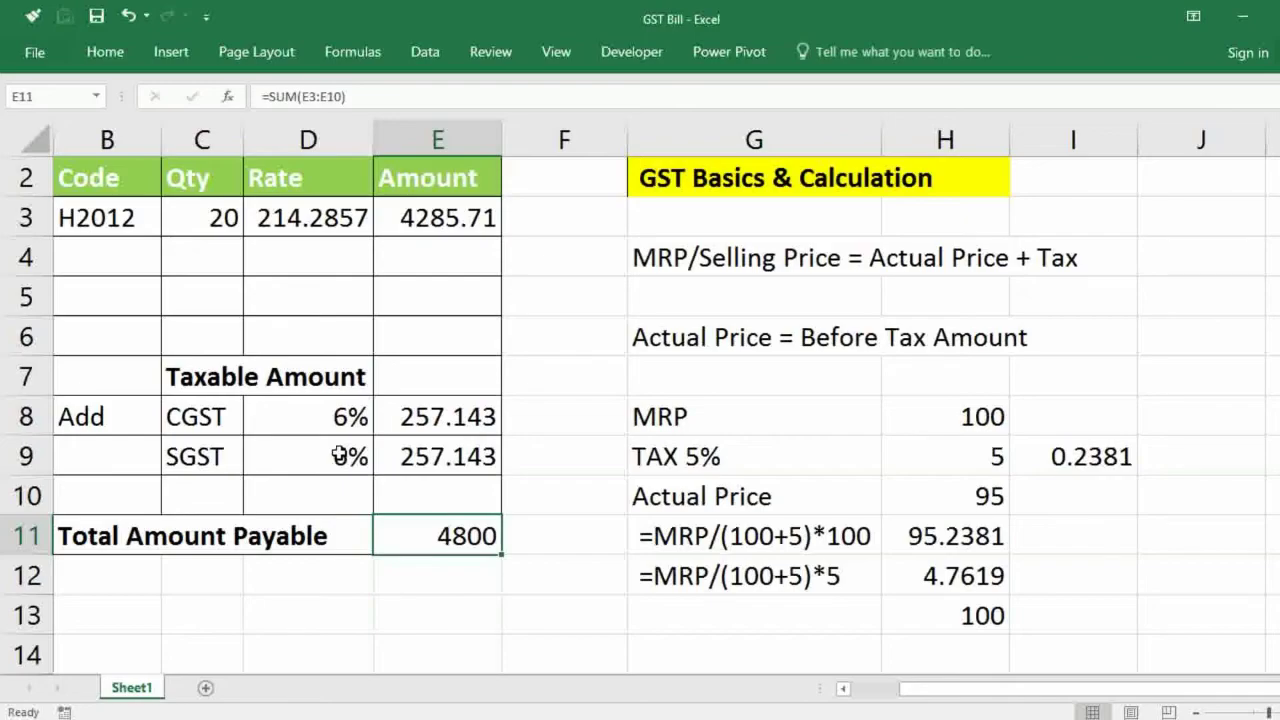
{"action": "key", "text": "Up"}
{"action": "key", "text": "Up"}
{"action": "key", "text": "Up"}
{"action": "key", "text": "Up"}
{"action": "key", "text": "Up"}
{"action": "key", "text": "Up"}
{"action": "key", "text": "Up"}
{"action": "key", "text": "Up"}
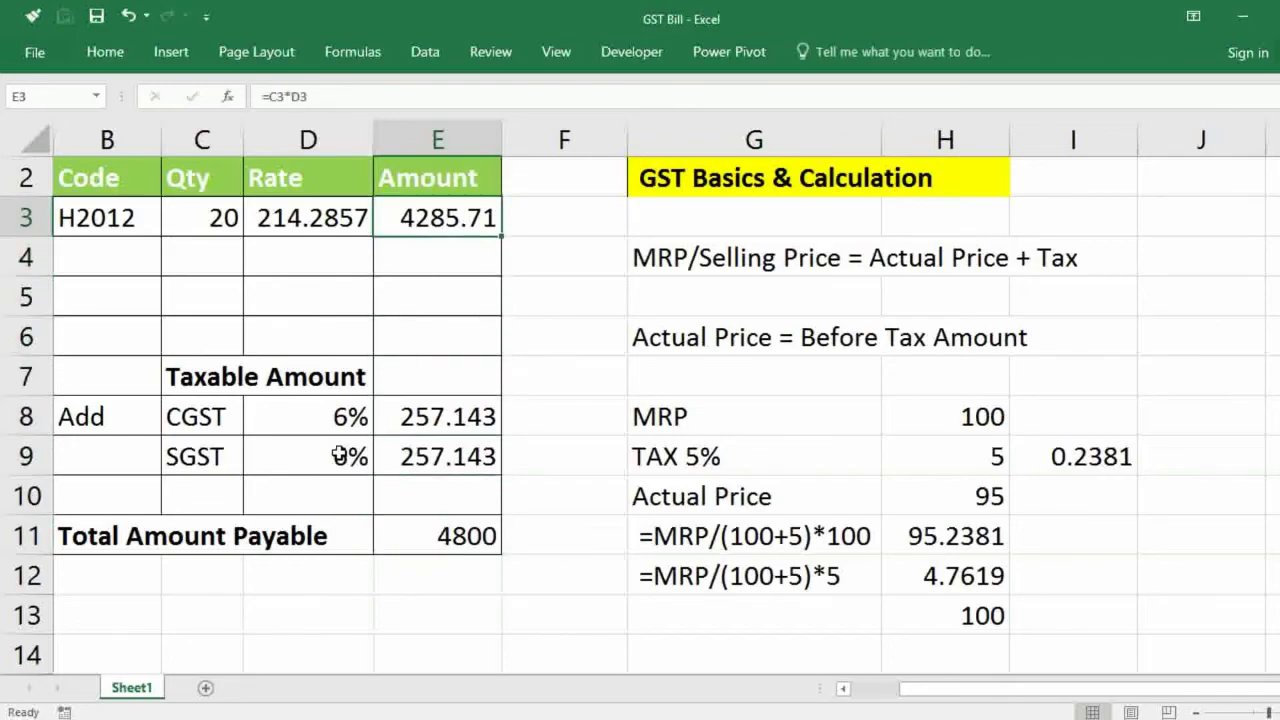
{"action": "key", "text": "Right"}
Enter =240*C3 in F3 as a 4800 check against the Total Amount Payable.
{"action": "type", "text": "="}
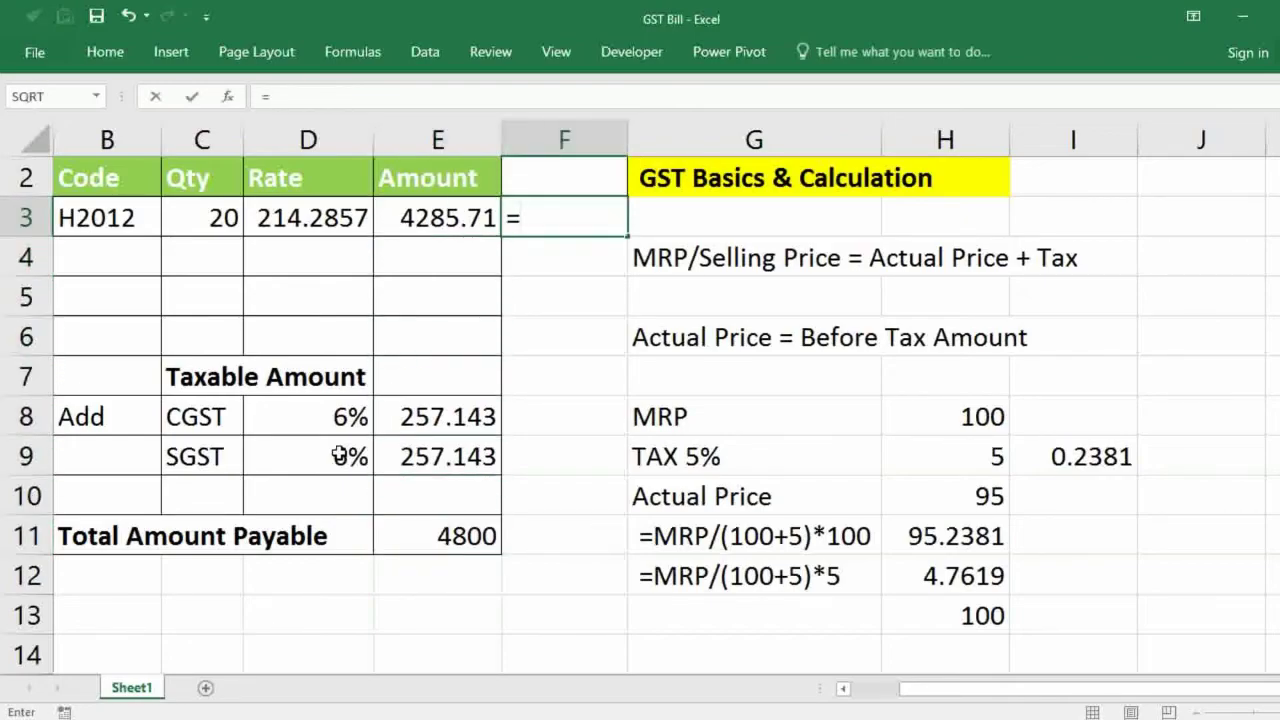
{"action": "type", "text": "240"}
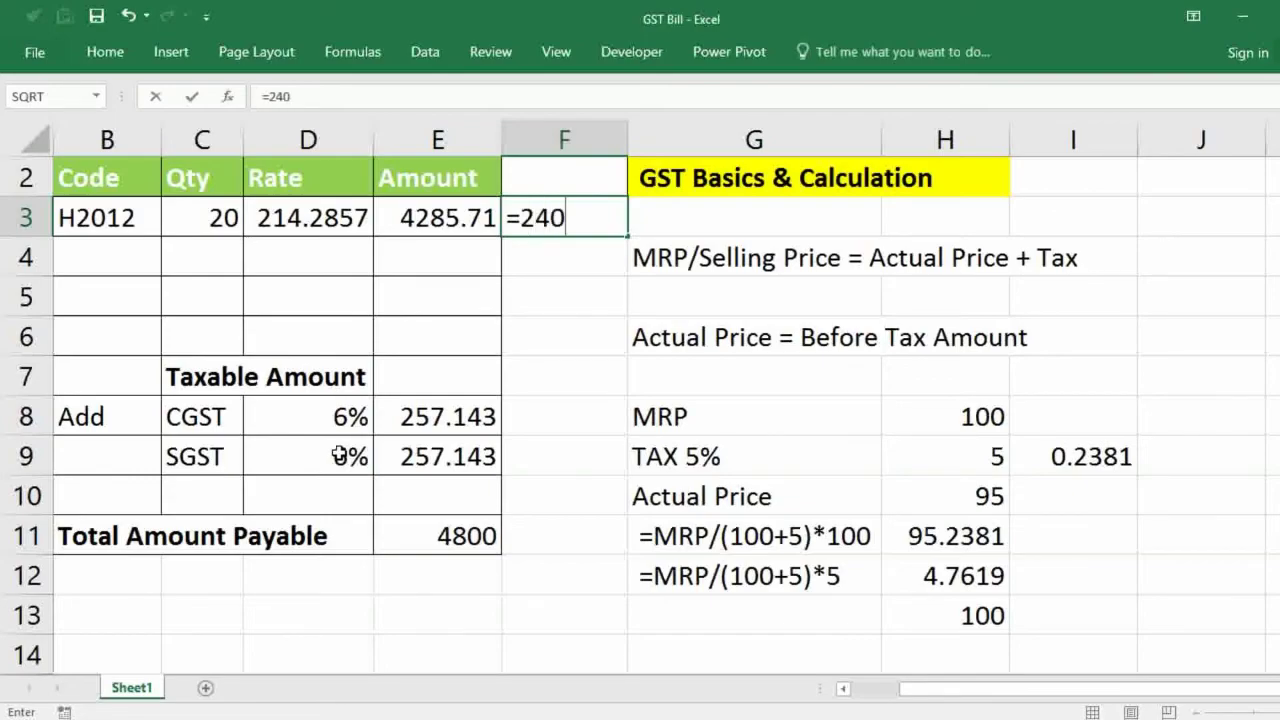
{"action": "type", "text": "*"}
{"action": "key", "text": "Left"}
{"action": "key", "text": "Left"}
{"action": "key", "text": "Left"}
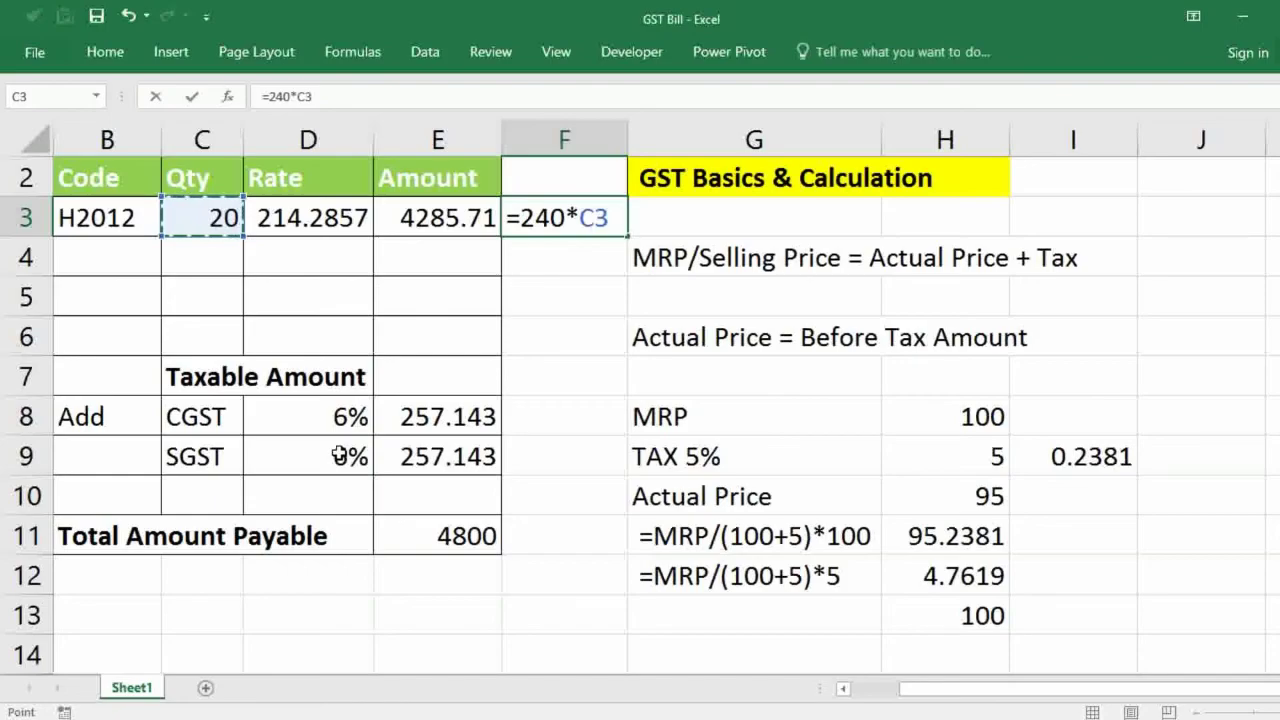
{"action": "key", "text": "Return"}
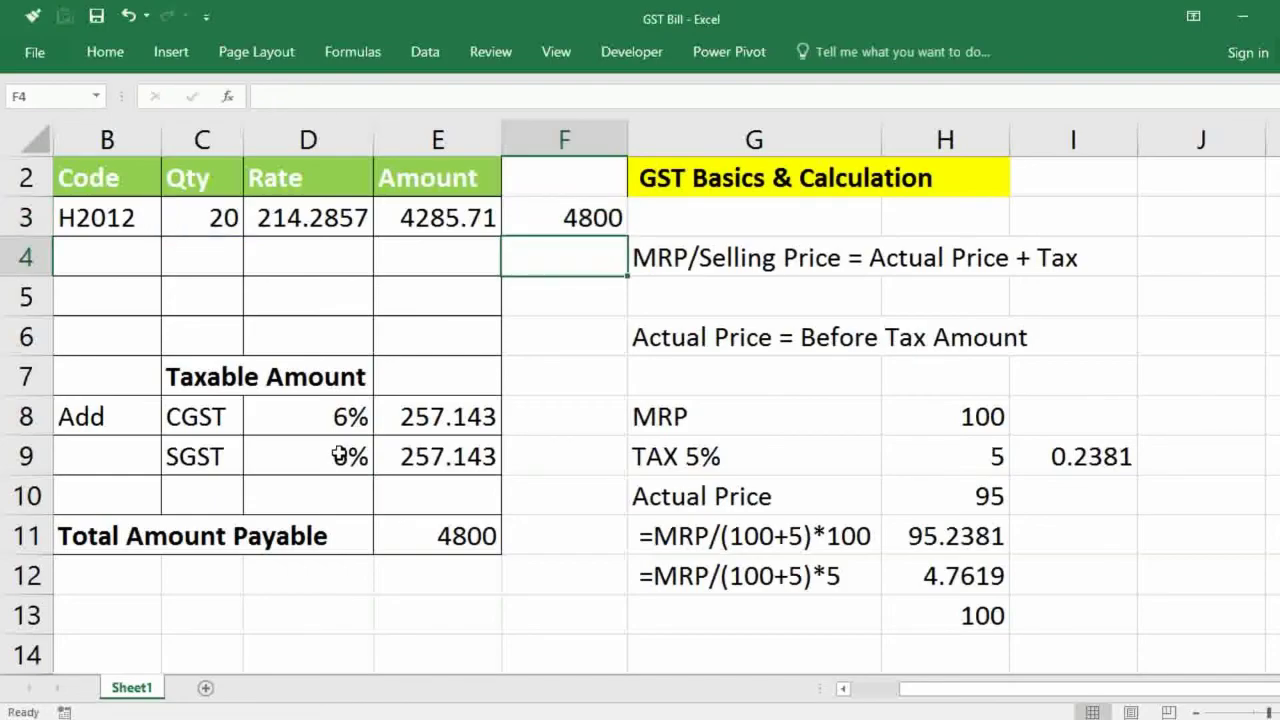
{"action": "left_click", "coordinate": [442, 537]}
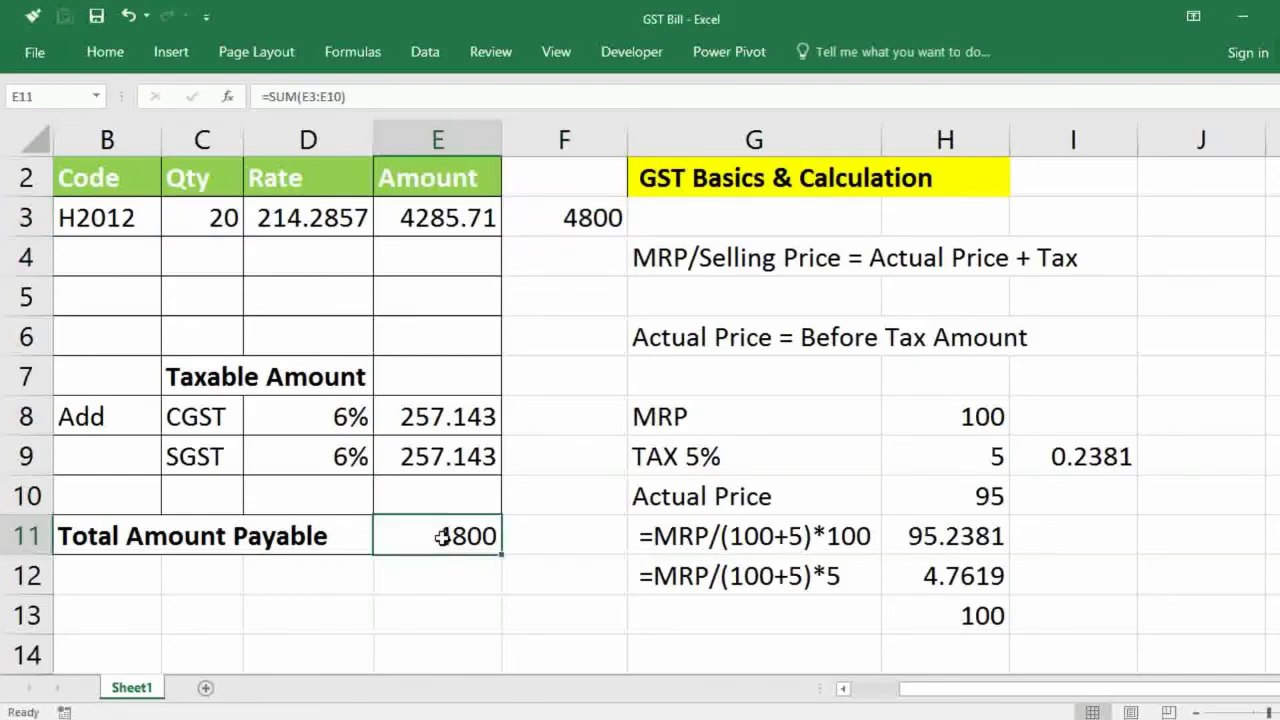